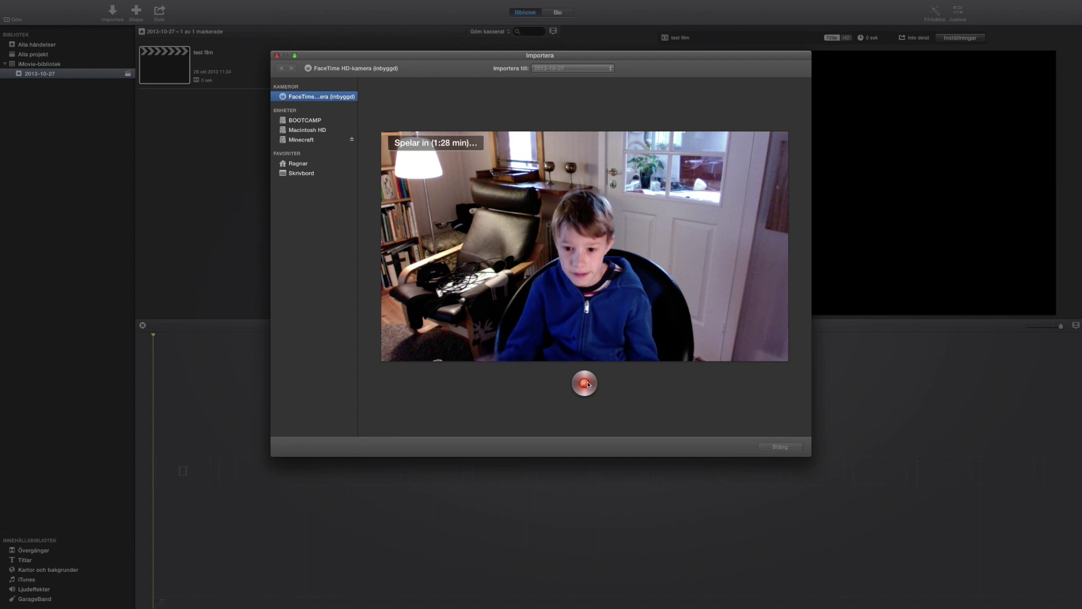
# Step: Stop the FaceTime camera recording and close the import window
pyautogui.click(584, 384)
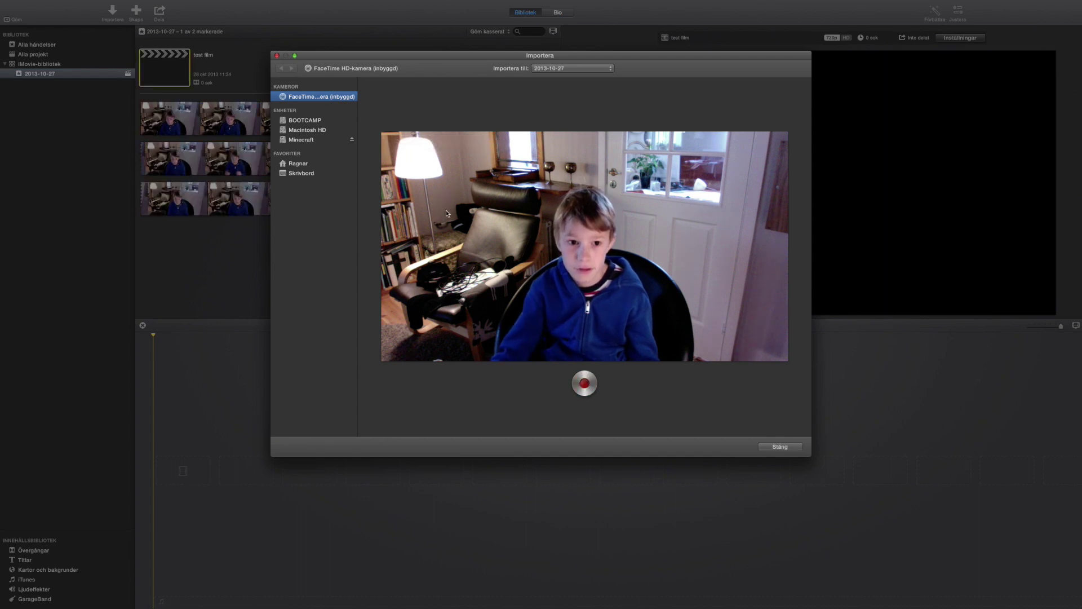
pyautogui.click(277, 56)
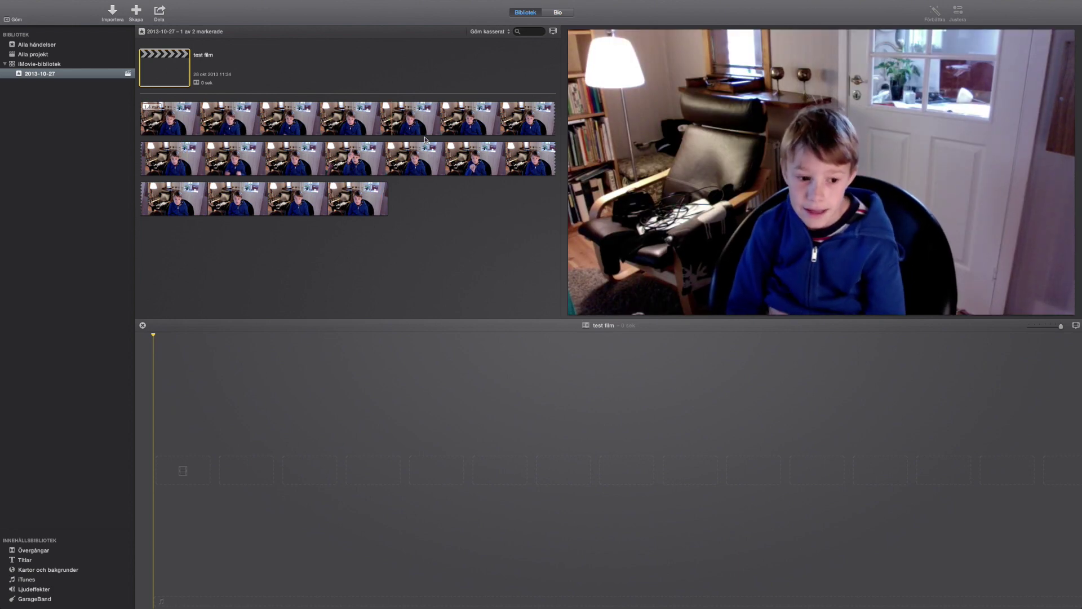
# Step: Select the whole recorded camera clip and add it to the test film timeline
pyautogui.click(144, 127)
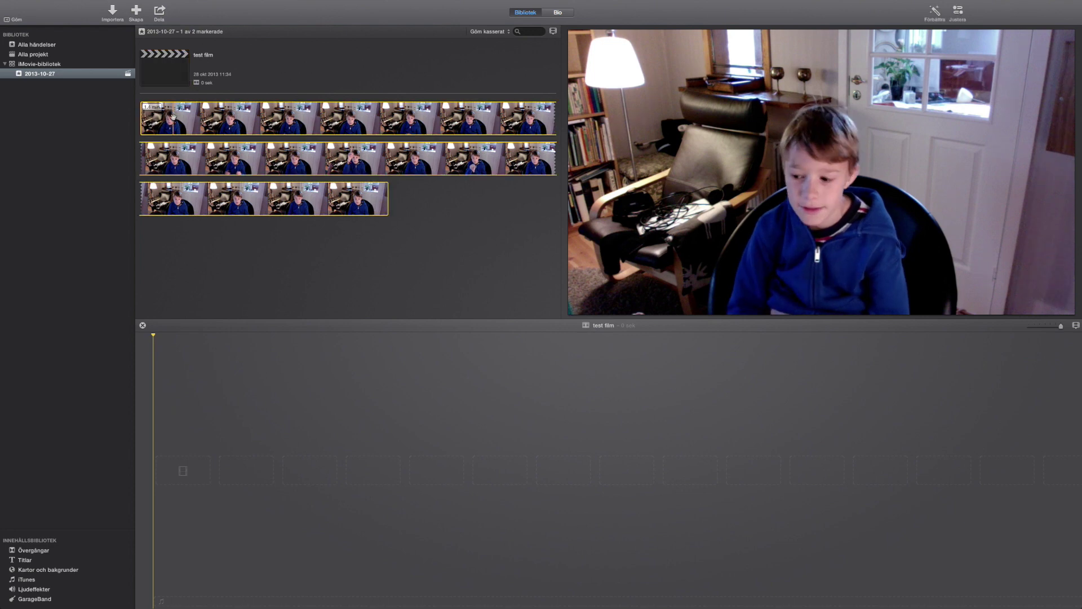
pyautogui.rightClick(210, 128)
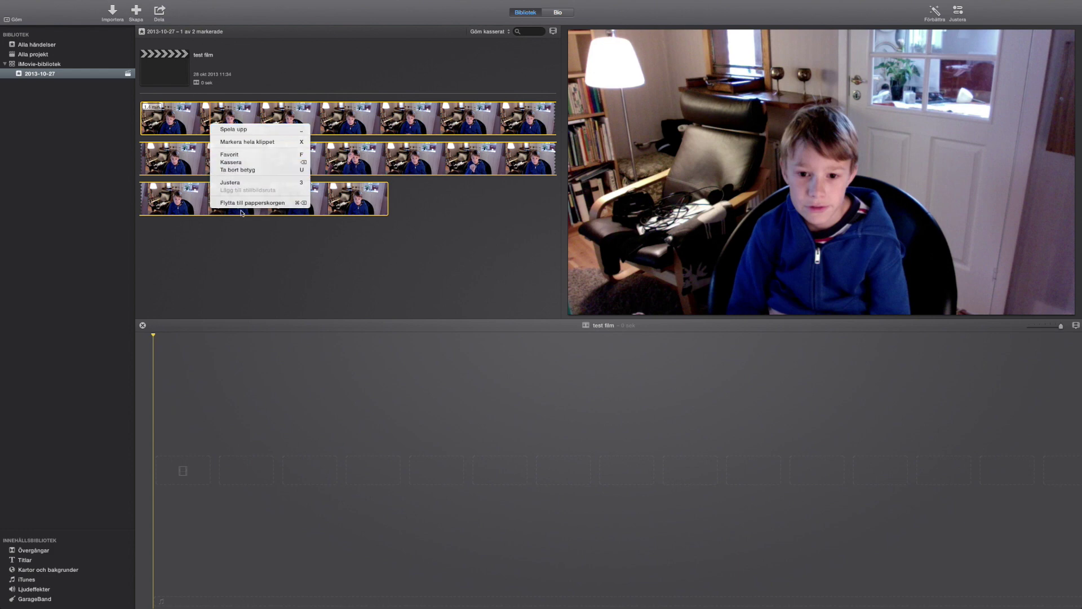
pyautogui.click(281, 252)
pyautogui.moveTo(281, 163); pyautogui.dragTo(204, 474)
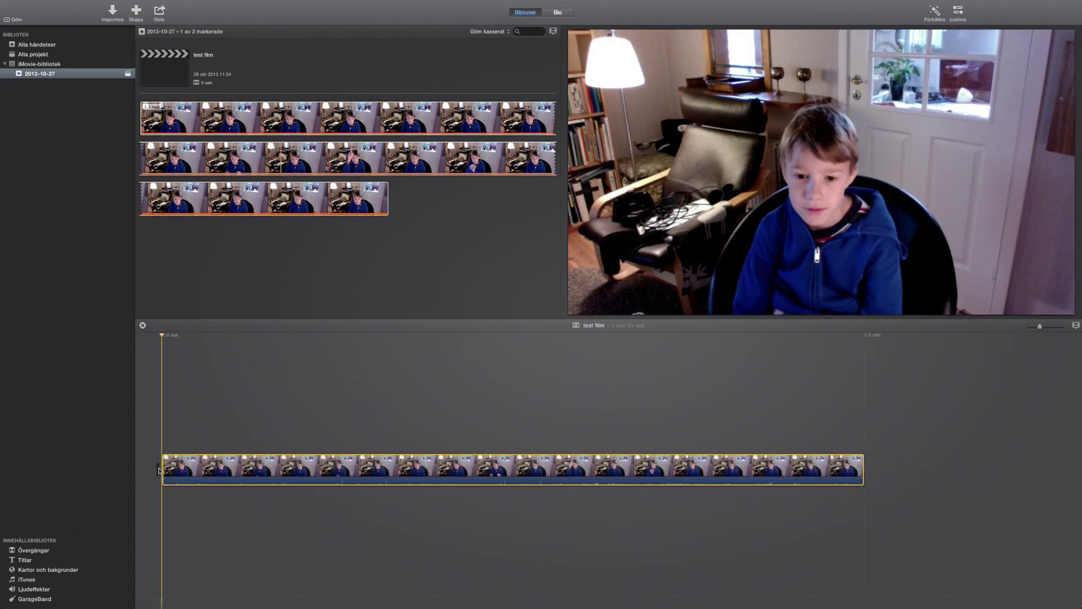
# Step: Play the opening of the timeline clip and return the playhead to the start
pyautogui.press('space')
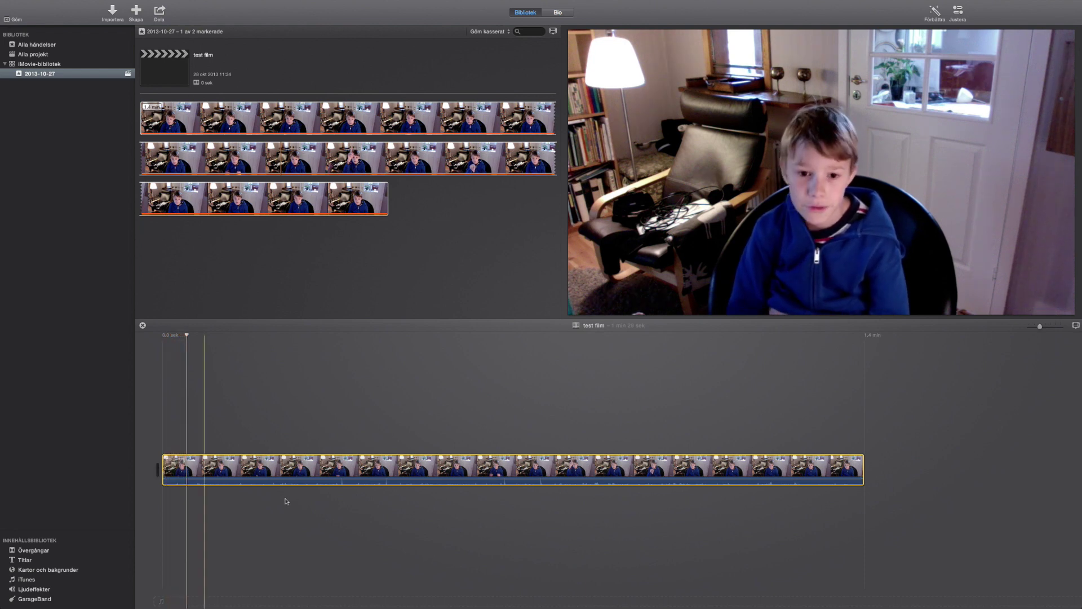
pyautogui.click(290, 418)
pyautogui.click(161, 428)
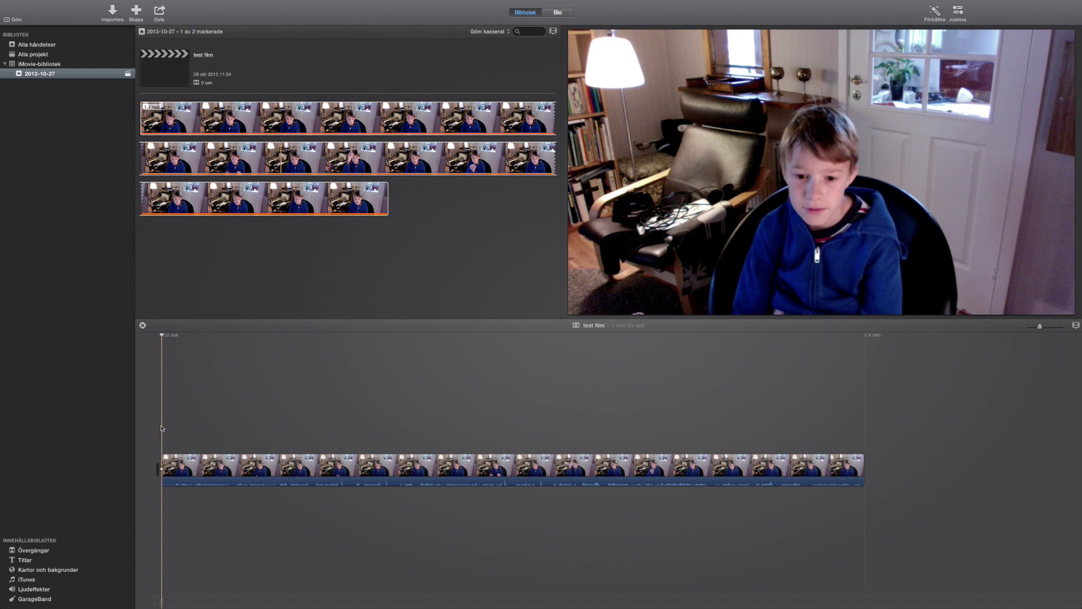
# Step: Insert the Blobs background at the start of the timeline, before the camera clip
pyautogui.click(19, 552)
pyautogui.click(43, 572)
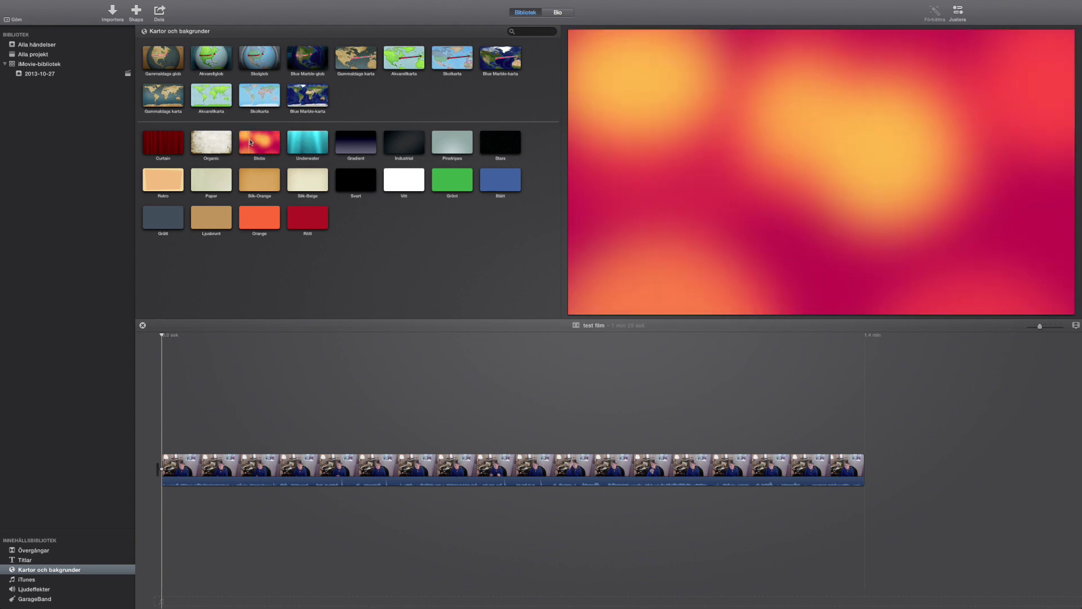
pyautogui.moveTo(265, 144); pyautogui.dragTo(166, 466)
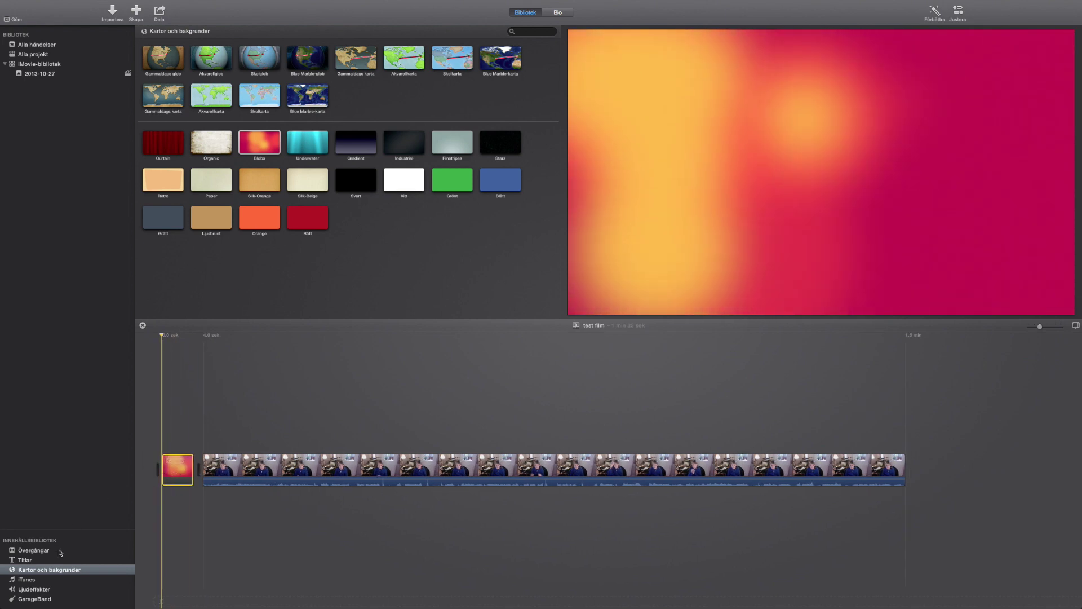
# Step: Place the Drifting title over the Blobs background clip
pyautogui.click(45, 559)
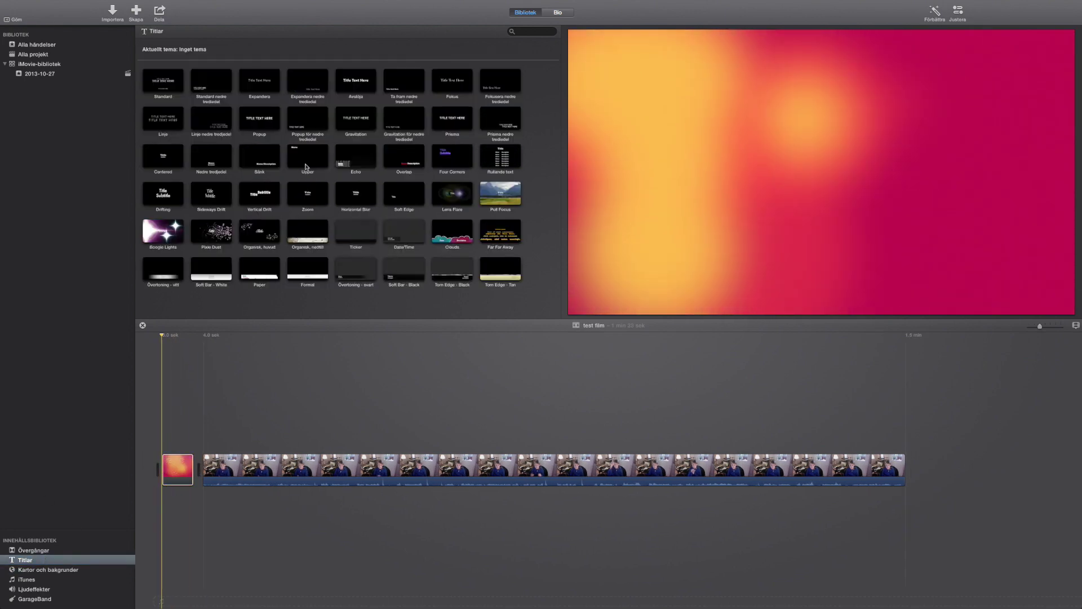
pyautogui.click(337, 197)
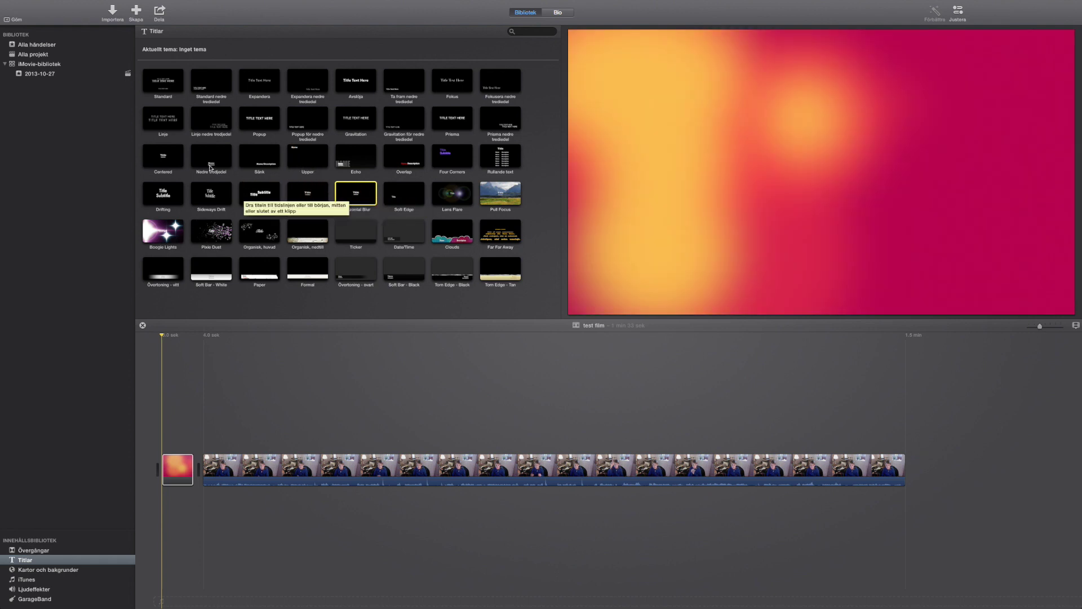
pyautogui.moveTo(167, 193); pyautogui.dragTo(168, 447)
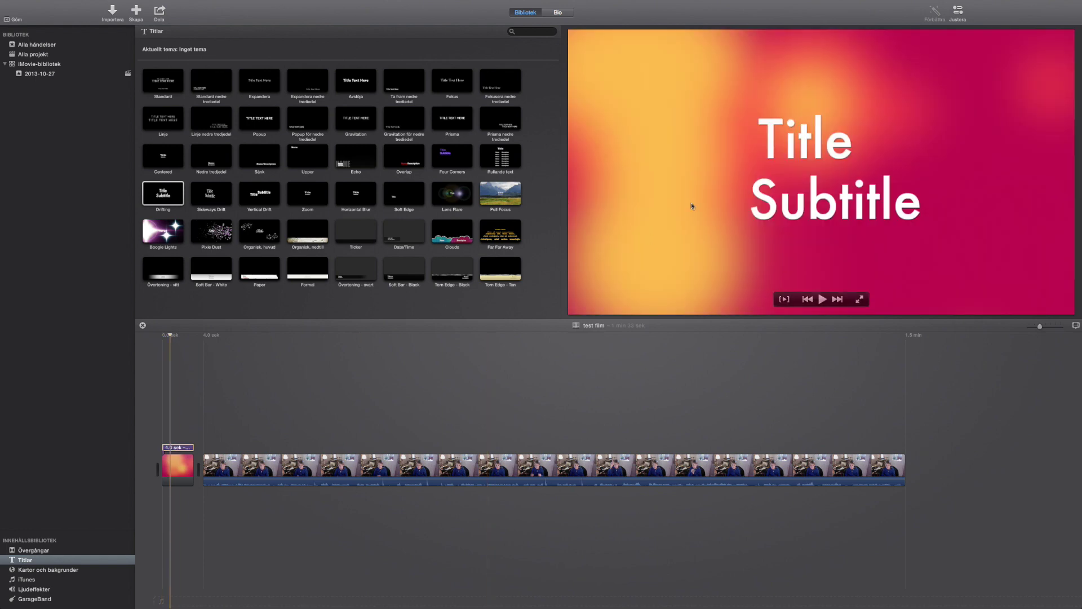
# Step: Replace the title's first line with "test film"
pyautogui.doubleClick(793, 153)
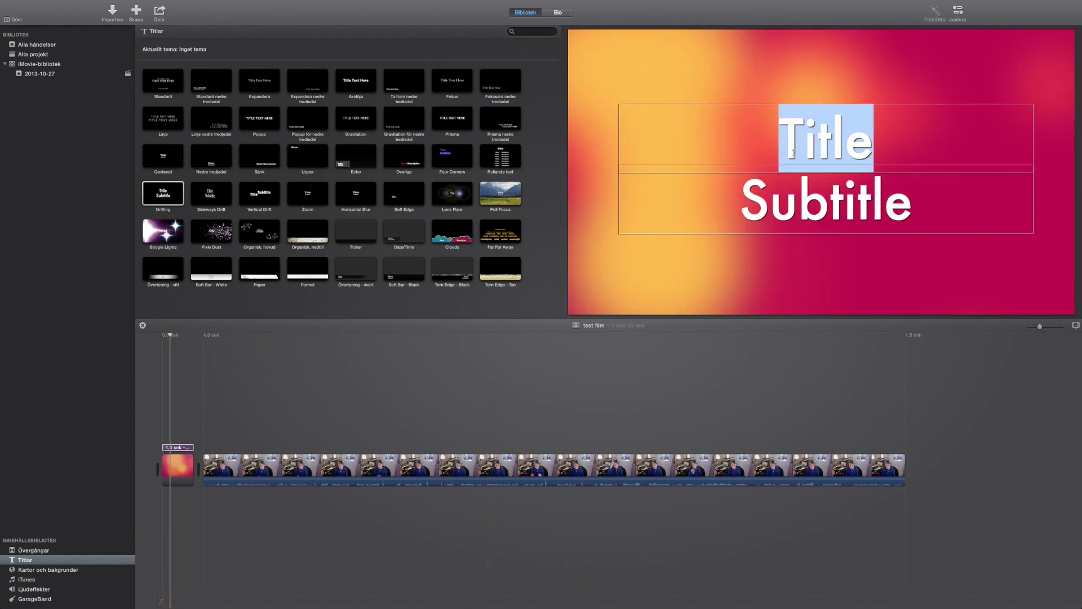
pyautogui.press('BackSpace')
pyautogui.write('testfilm')
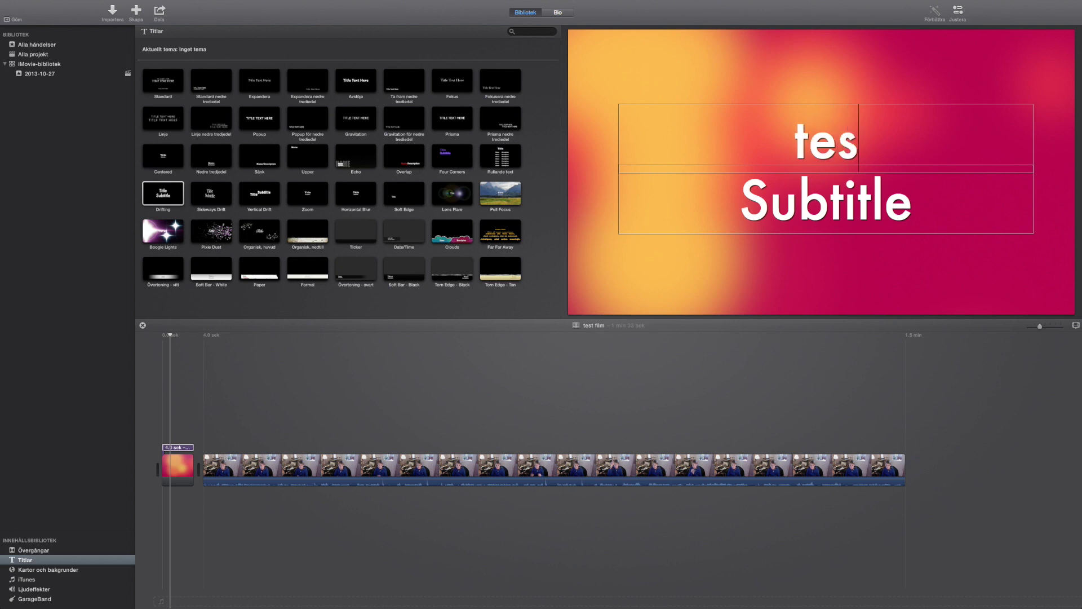
pyautogui.press('BackSpace')
pyautogui.press('BackSpace')
pyautogui.press('BackSpace')
pyautogui.press('BackSpace')
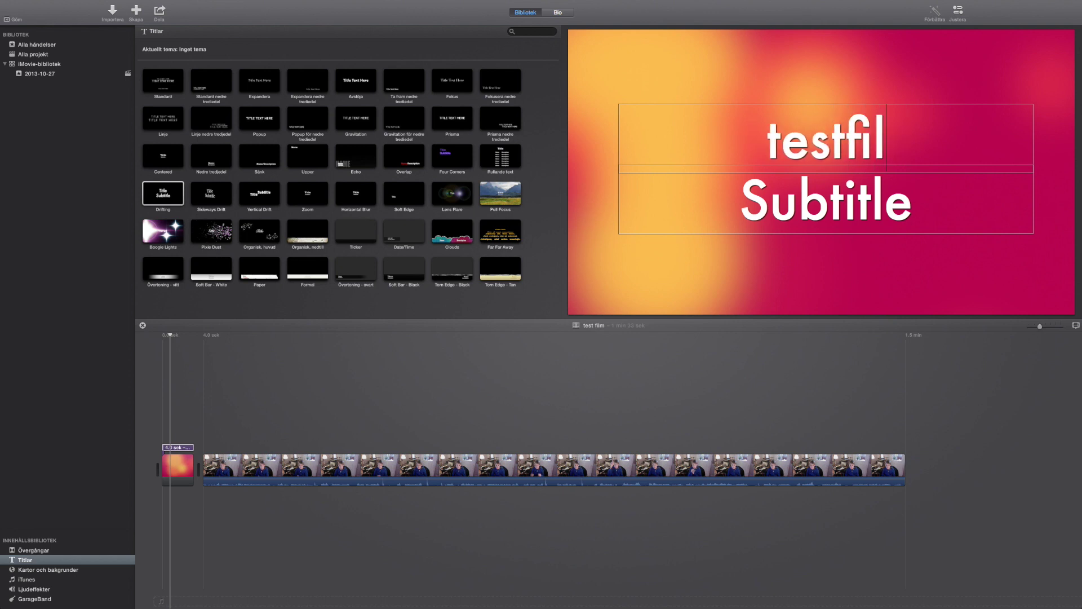
pyautogui.write('film')
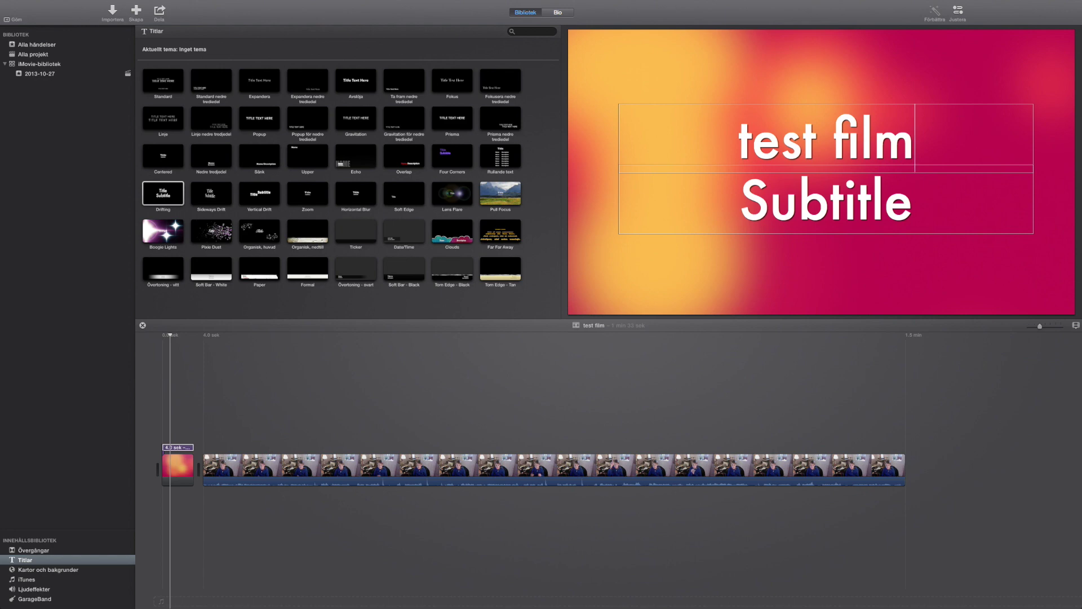
# Step: Replace the title's subtitle line with "iMovie"
pyautogui.click(932, 221)
pyautogui.press('BackSpace')
pyautogui.press('BackSpace')
pyautogui.press('BackSpace')
pyautogui.press('BackSpace')
pyautogui.press('BackSpace')
pyautogui.press('BackSpace')
pyautogui.press('BackSpace')
pyautogui.press('BackSpace')
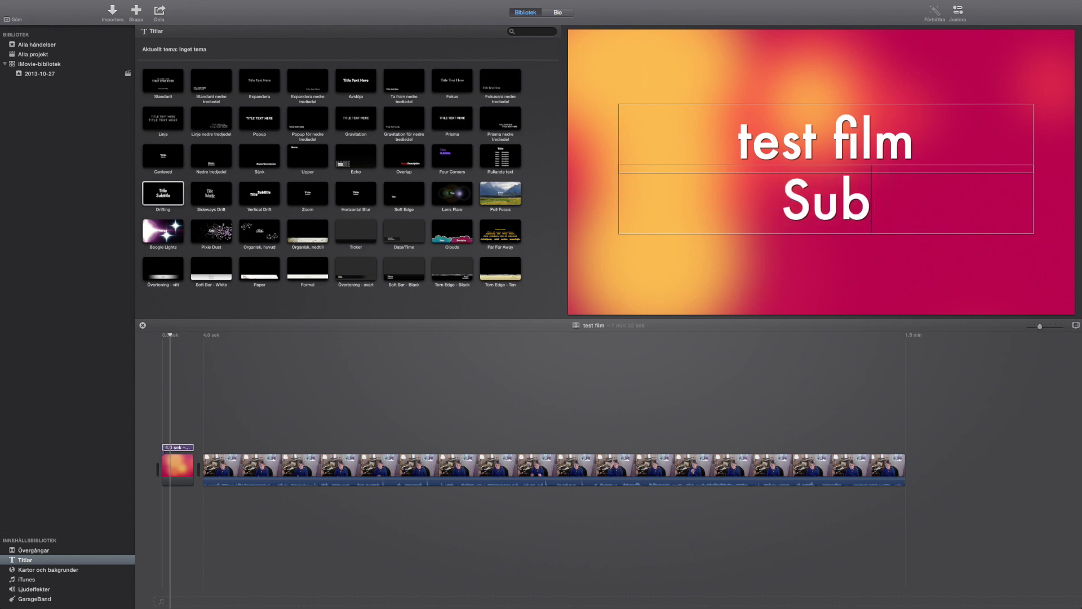
pyautogui.write('iMo')
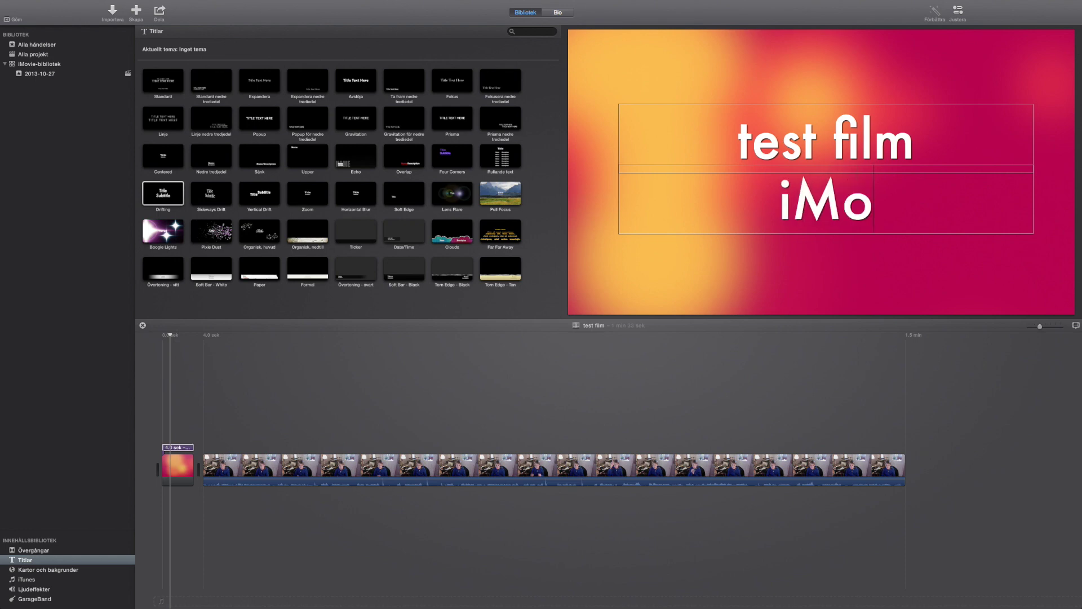
pyautogui.write('vie')
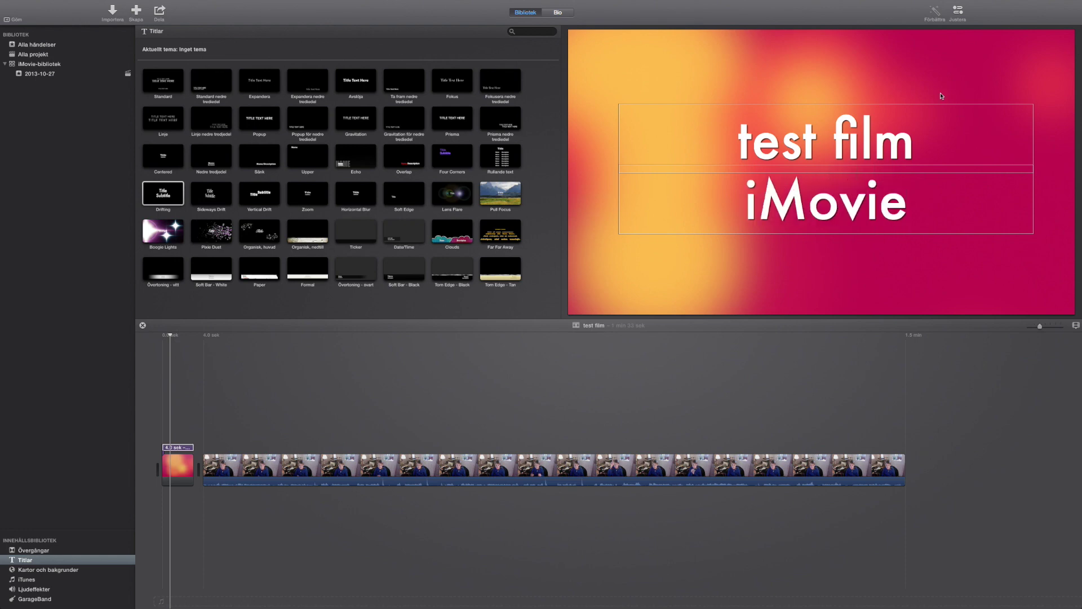
pyautogui.click(808, 291)
# Step: Try Impact as the title's font, and settle on Helvetica Neue instead
pyautogui.click(961, 9)
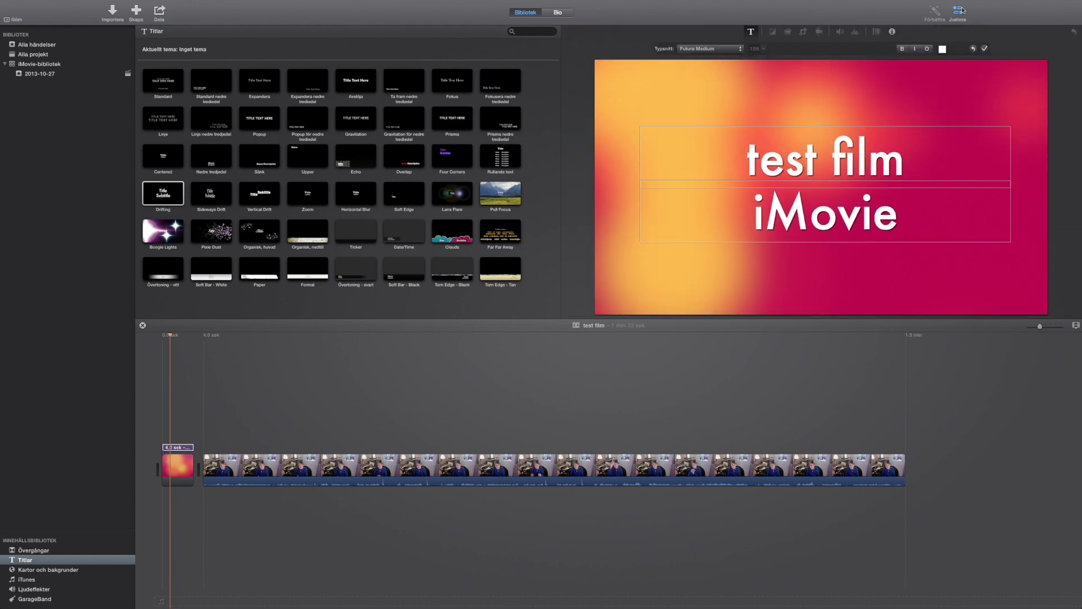
pyautogui.click(721, 49)
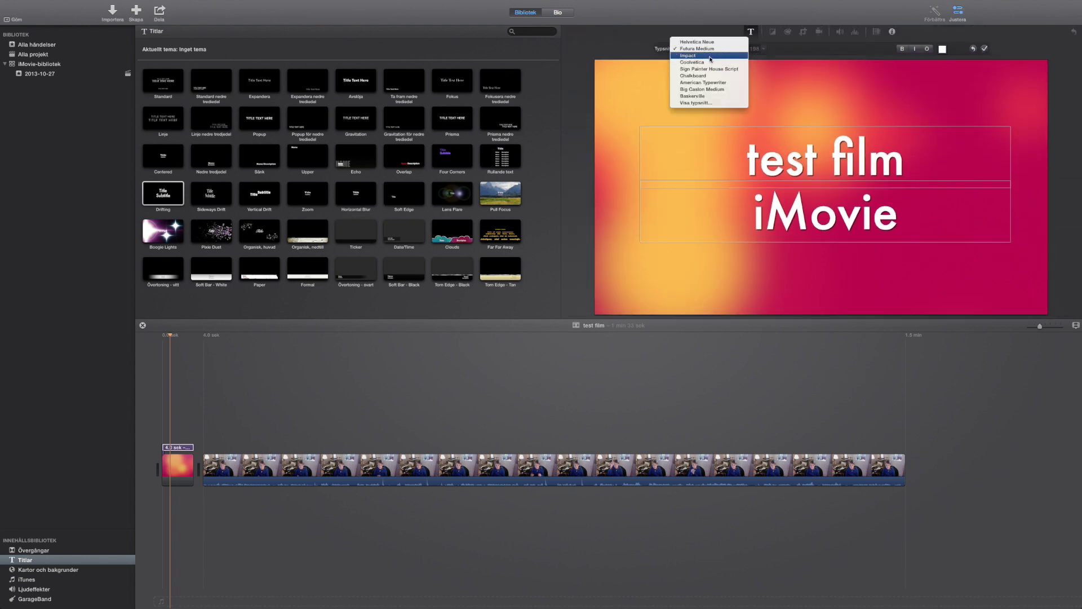
pyautogui.click(709, 55)
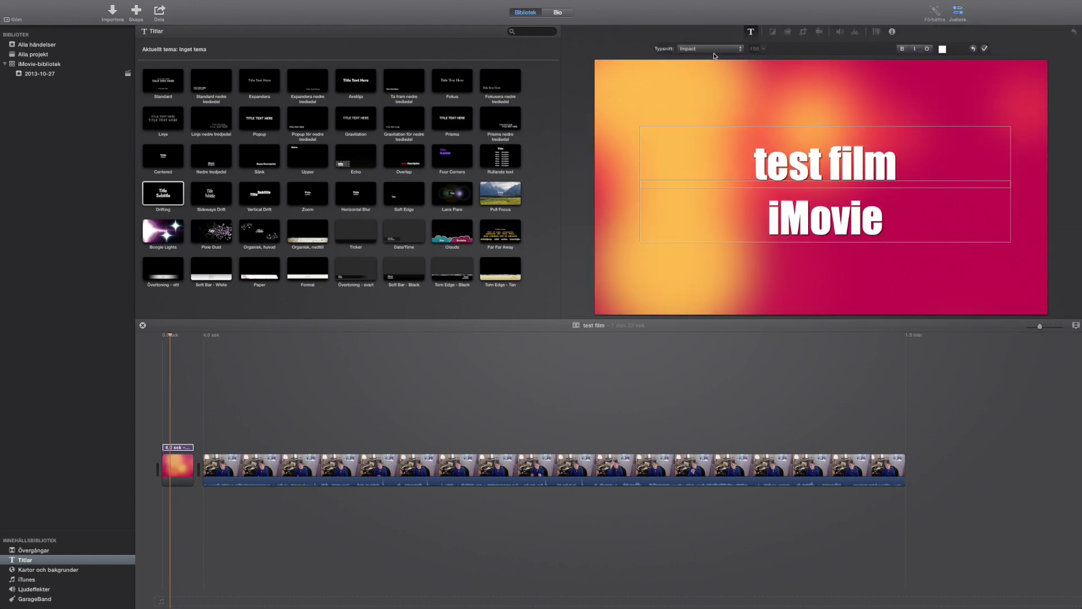
pyautogui.click(717, 54)
pyautogui.click(705, 38)
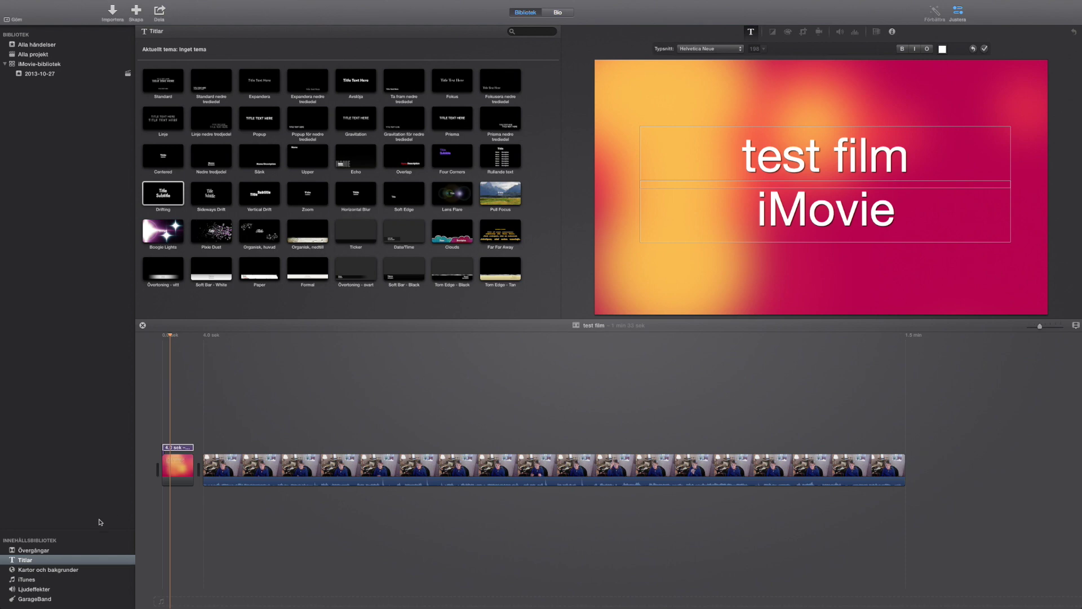
# Step: Show the Jinglar category in the sound effects library
pyautogui.click(35, 590)
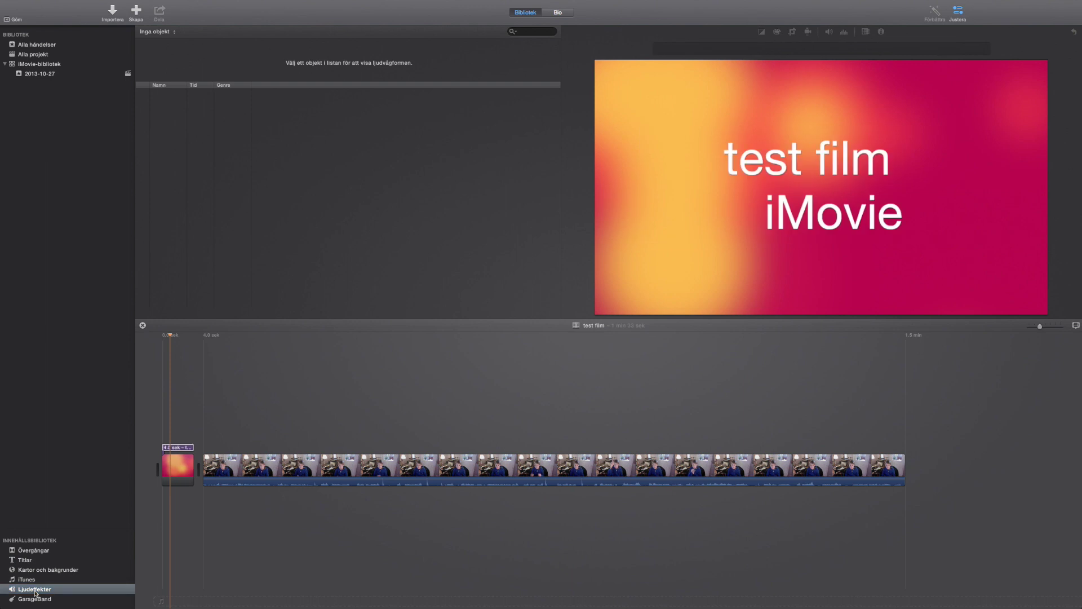
pyautogui.click(24, 580)
pyautogui.click(23, 588)
pyautogui.scroll(-1, 229, 154)
pyautogui.scroll(5, 229, 154)
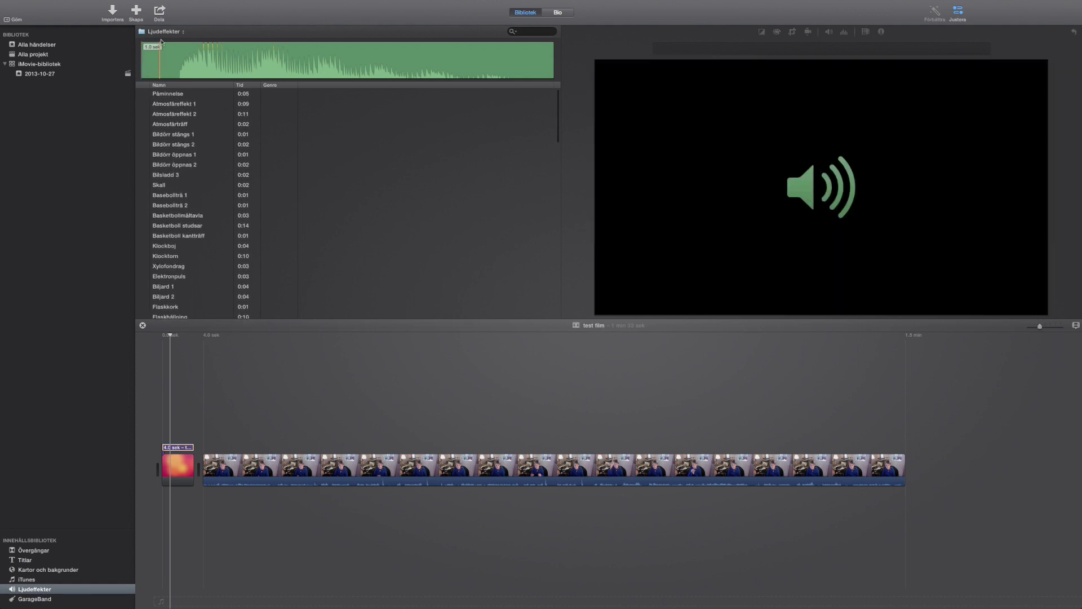
pyautogui.click(163, 31)
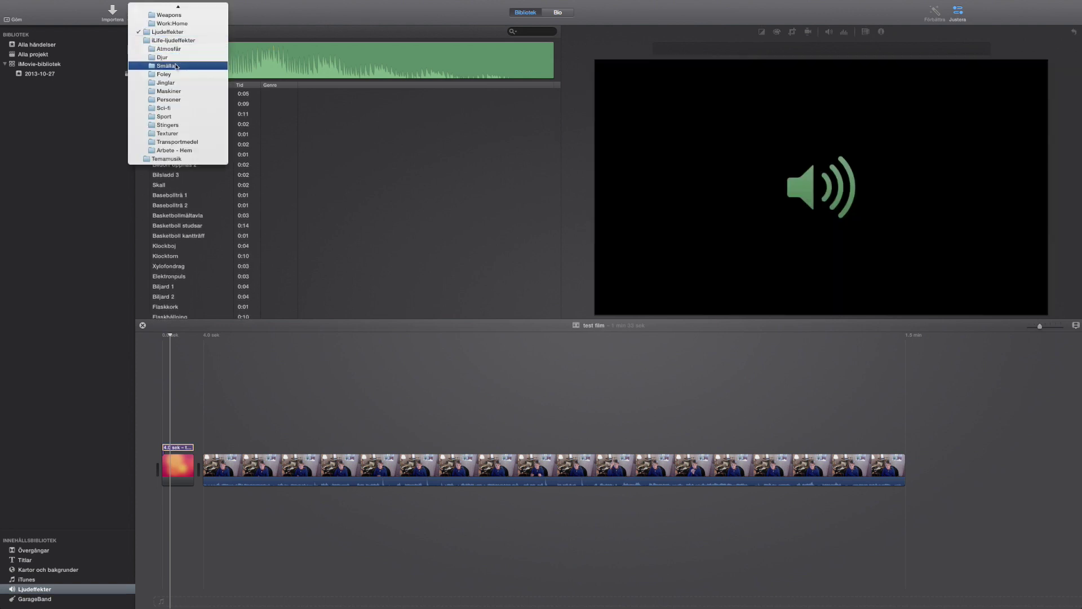
pyautogui.click(166, 74)
pyautogui.click(164, 32)
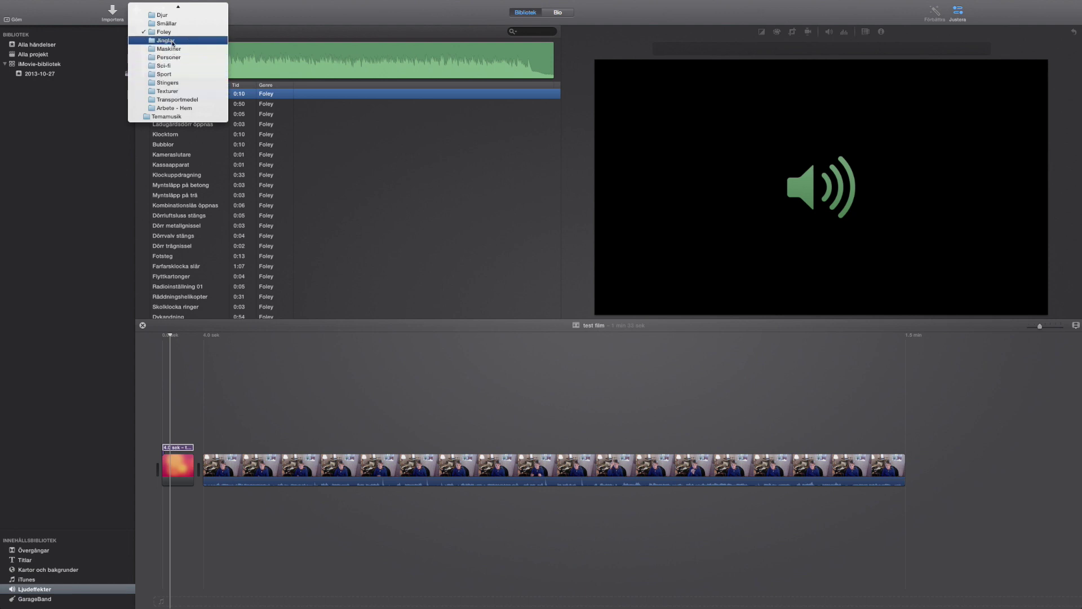
pyautogui.press('Return')
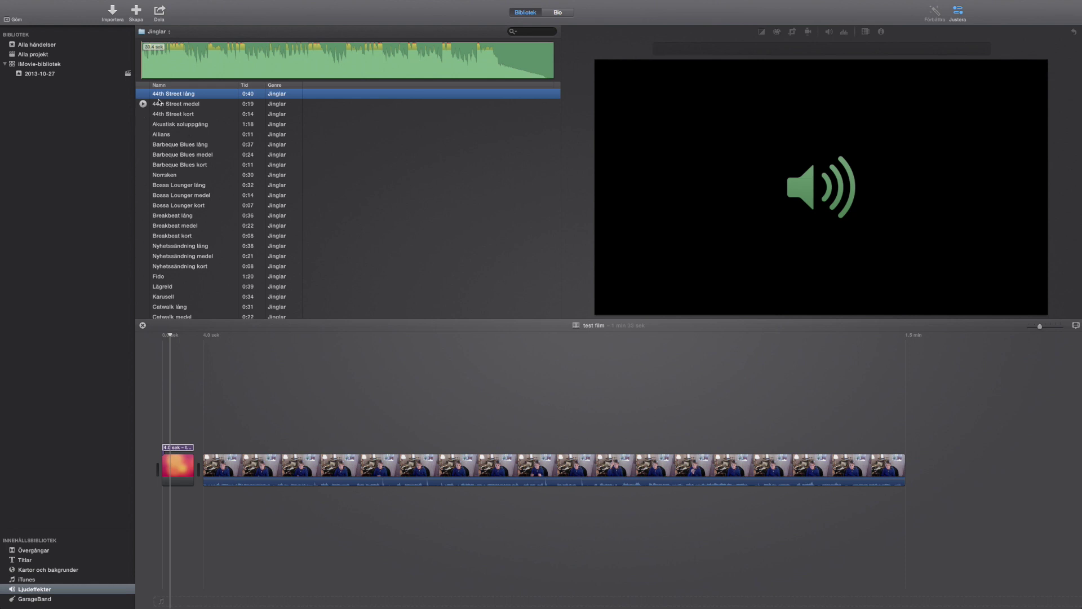
# Step: Browse the list of jingles and preview the Fido jingle
pyautogui.scroll(-5, 227, 143)
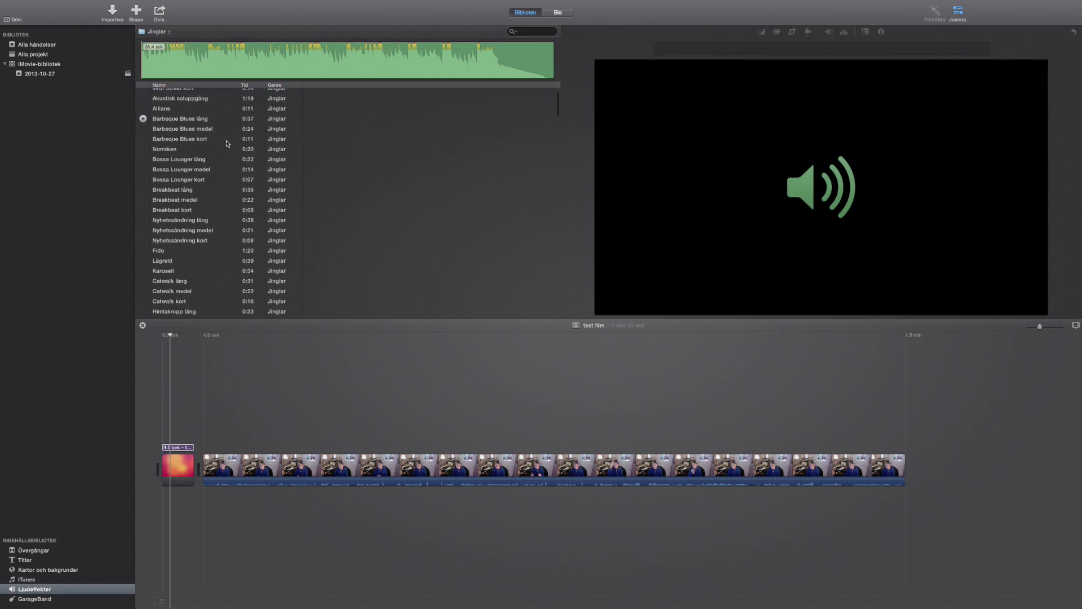
pyautogui.scroll(-3, 227, 143)
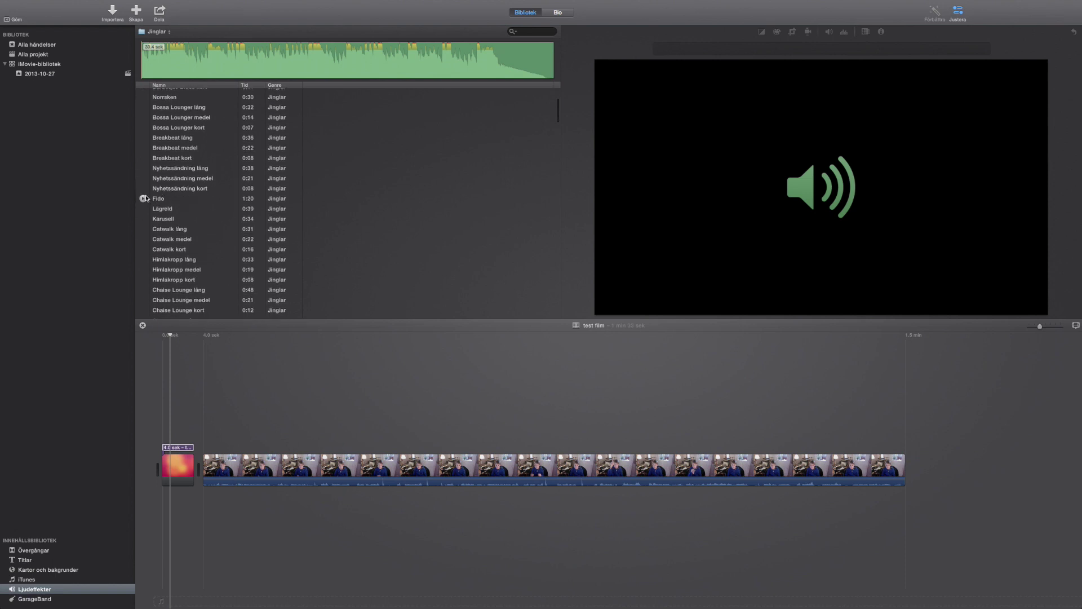
pyautogui.click(142, 200)
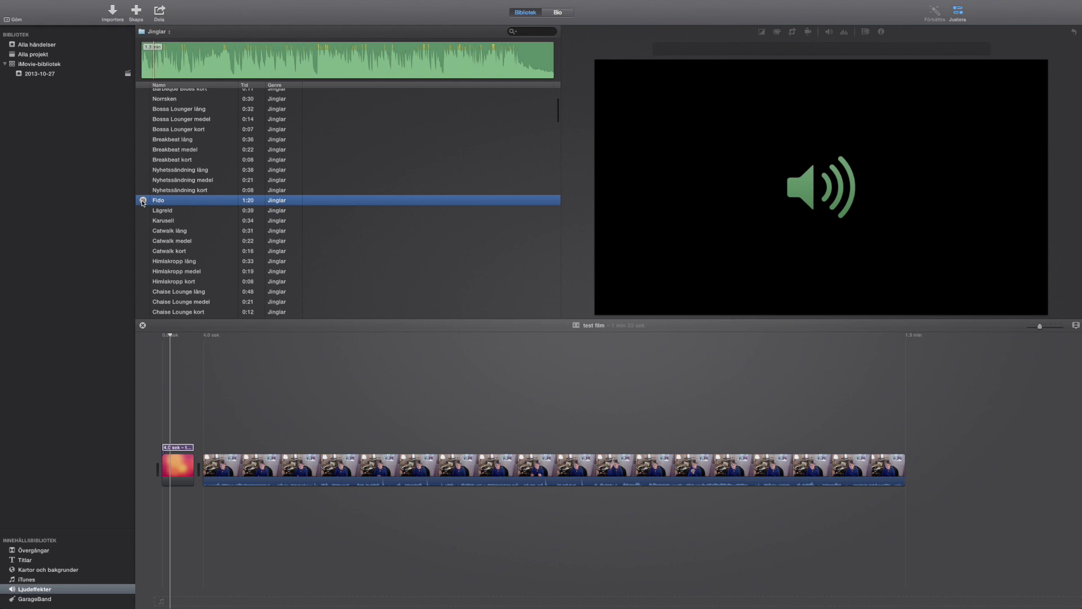
pyautogui.scroll(-5, 203, 212)
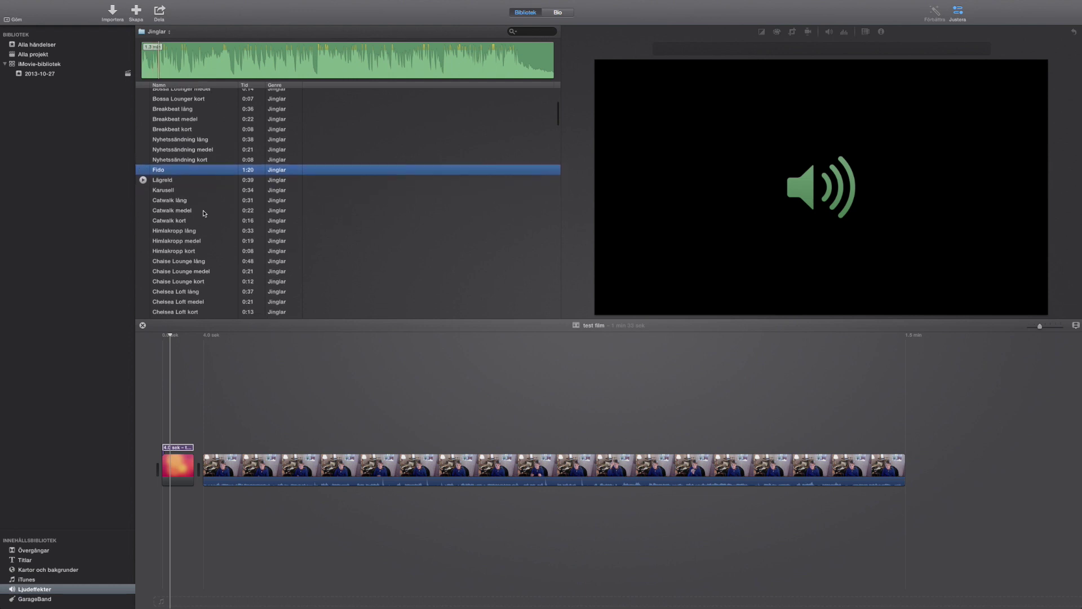
pyautogui.scroll(-6, 204, 213)
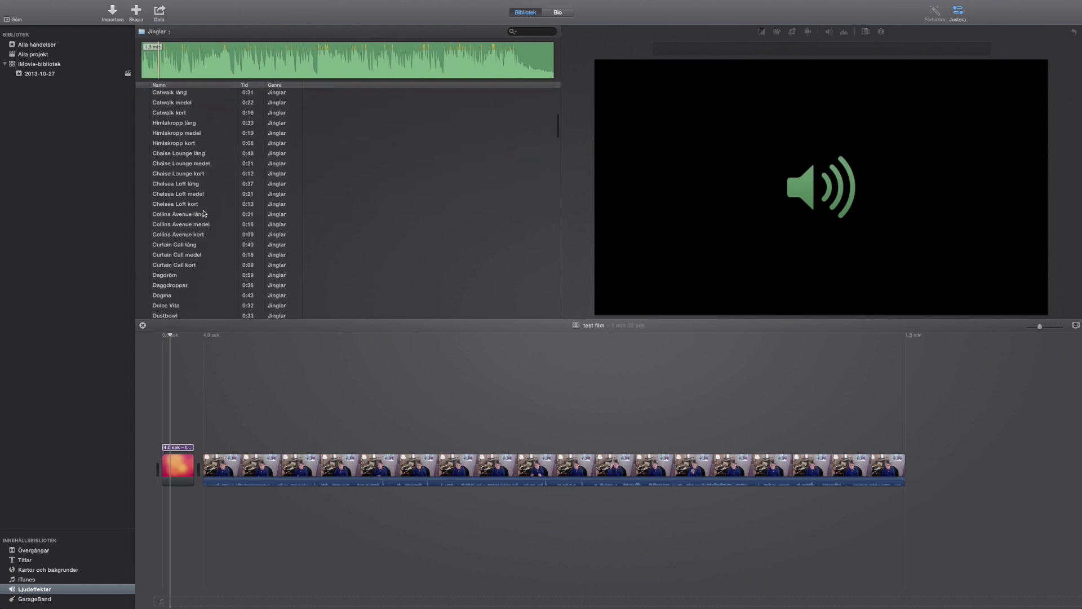
pyautogui.scroll(12, 204, 212)
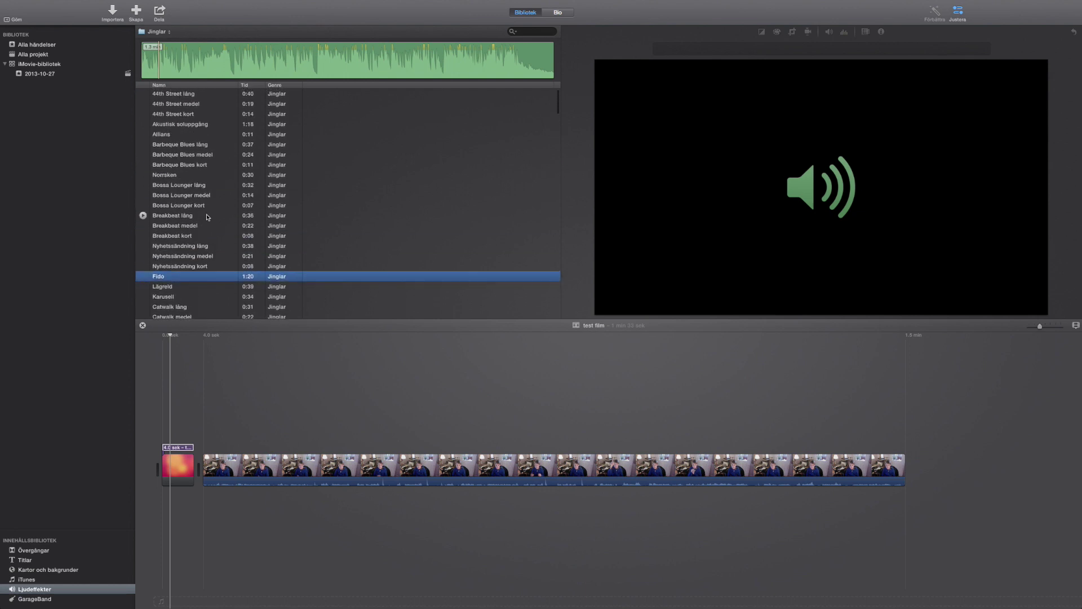
pyautogui.scroll(1, 217, 268)
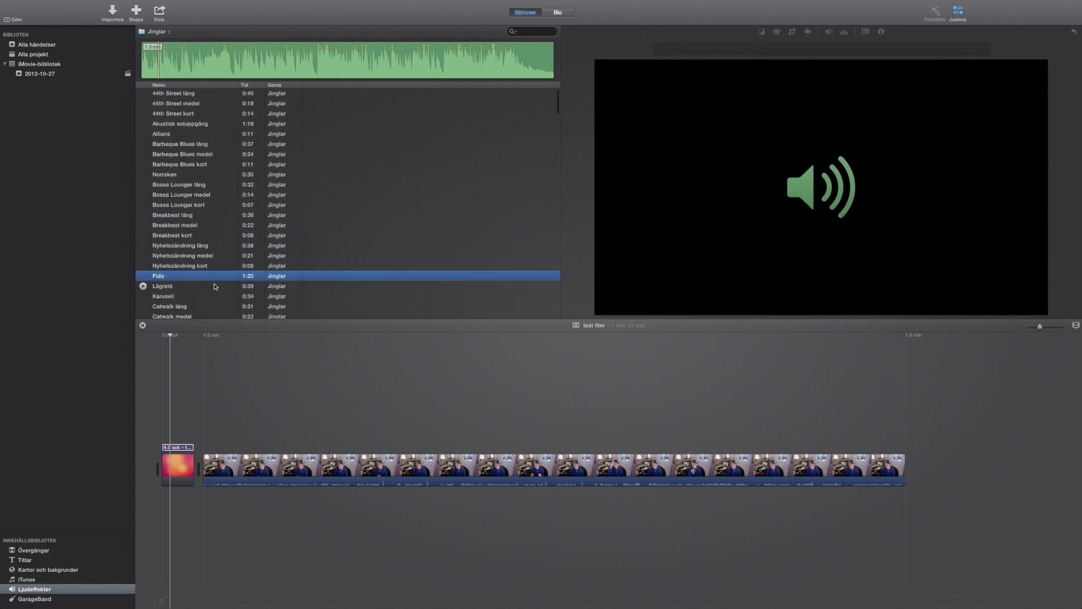
# Step: Place the Fido jingle beneath the start of the recording and lower its volume
pyautogui.moveTo(217, 280); pyautogui.dragTo(214, 505)
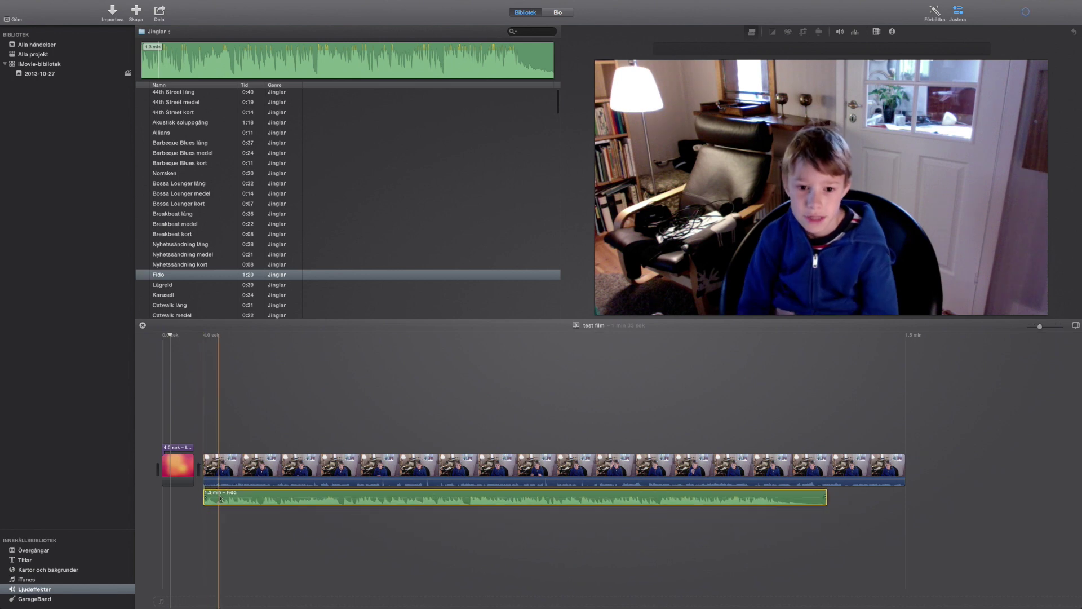
pyautogui.moveTo(224, 497); pyautogui.dragTo(224, 500)
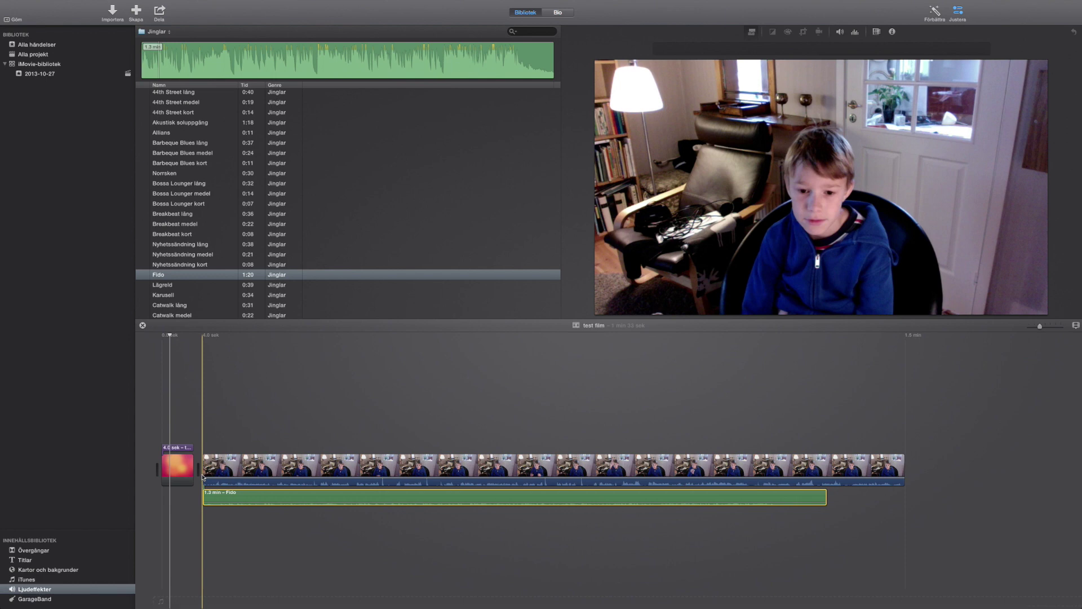
# Step: Play the film around the start of the recording to check the jingle's level against the speech
pyautogui.click(203, 478)
pyautogui.press('space')
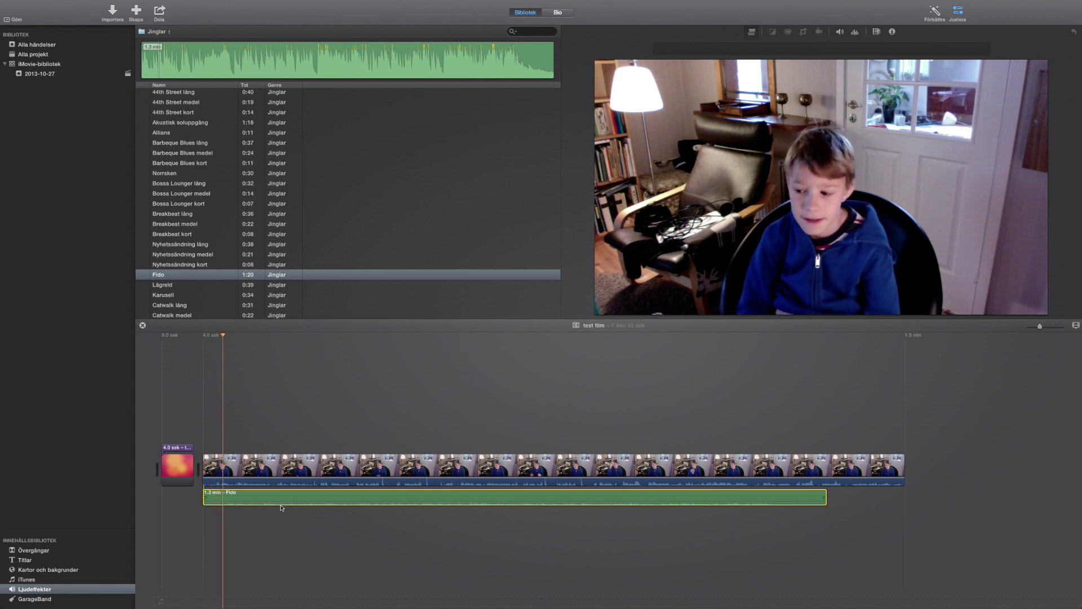
pyautogui.click(161, 476)
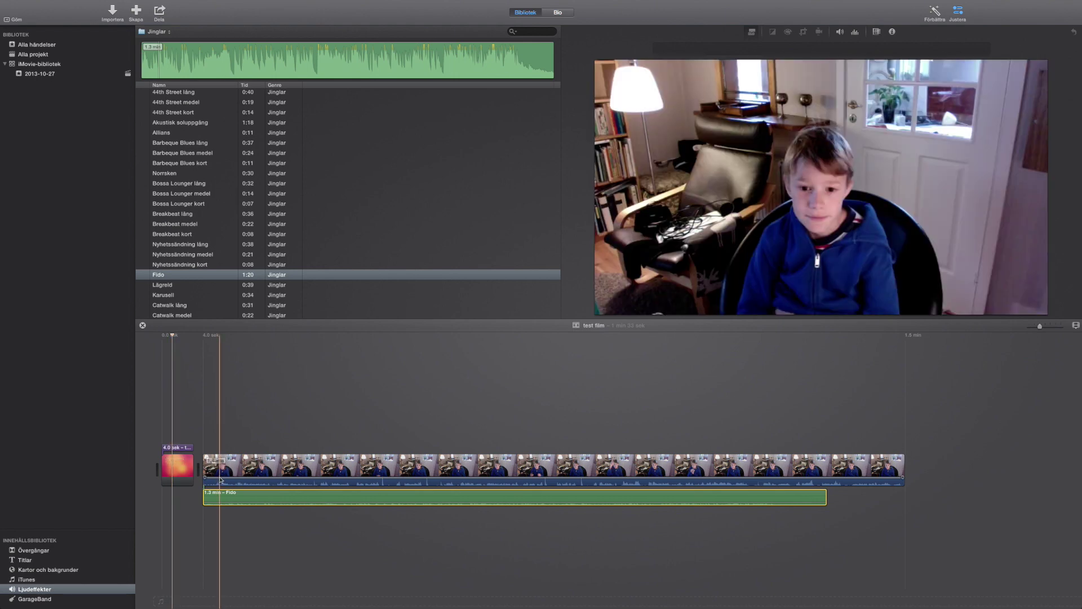
# Step: Try raising the recording's audio to about 158%, bring it back down, and play the section back
pyautogui.moveTo(219, 479); pyautogui.dragTo(221, 477)
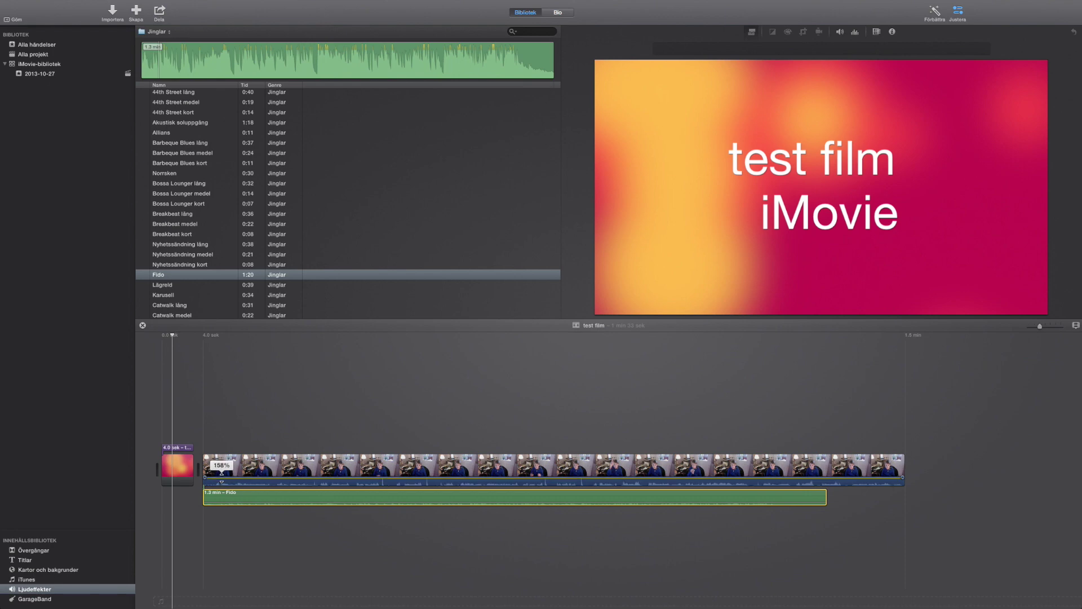
pyautogui.moveTo(222, 473); pyautogui.dragTo(220, 482)
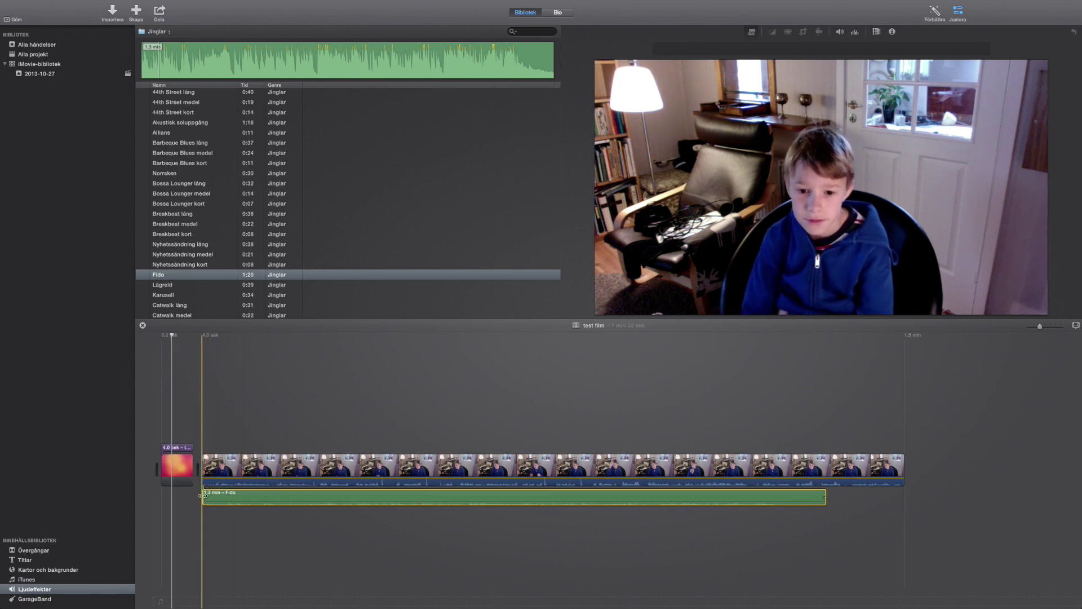
pyautogui.press('s')
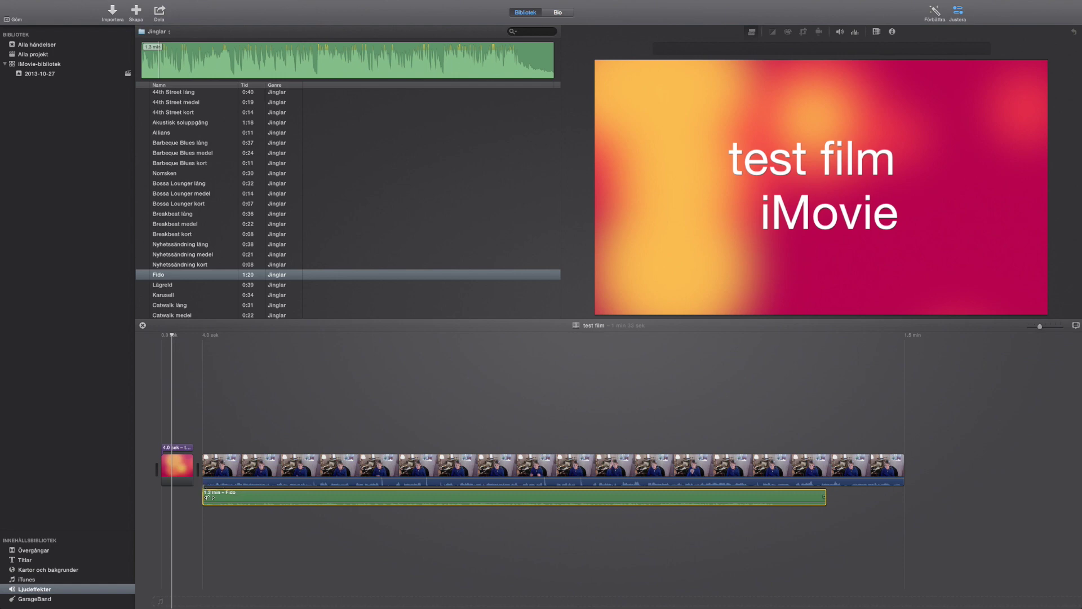
pyautogui.press('/')
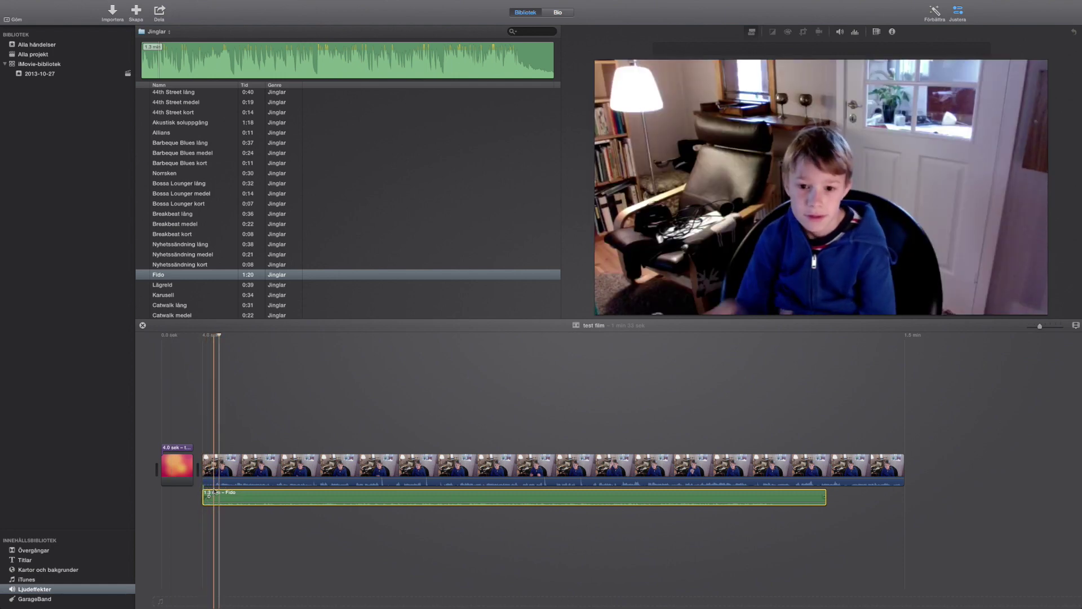
pyautogui.click(215, 483)
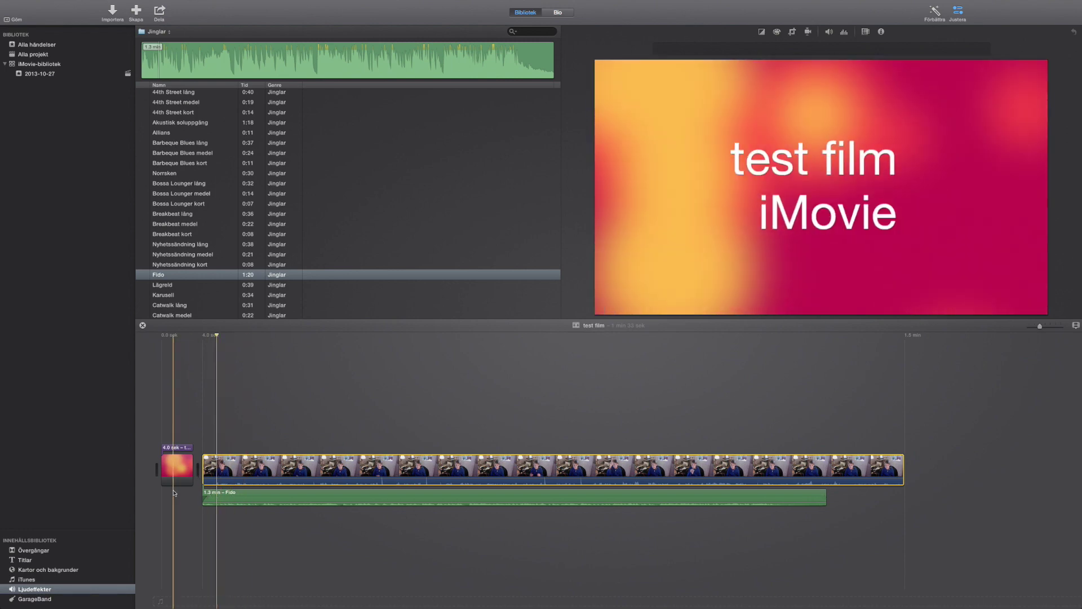
# Step: Delete the Fido music clip from the timeline
pyautogui.click(225, 499)
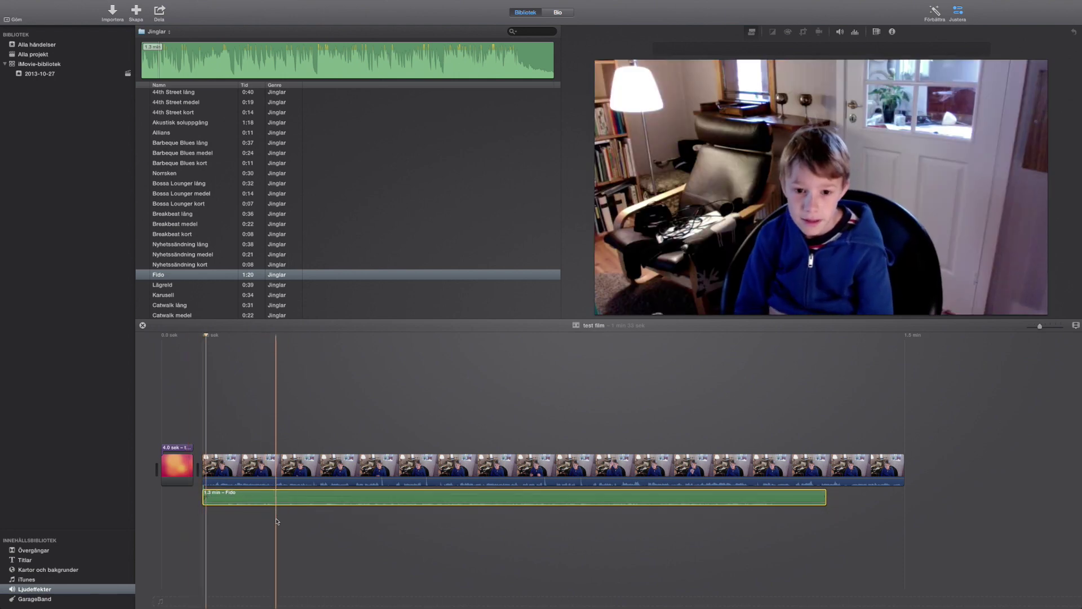
pyautogui.click(252, 495)
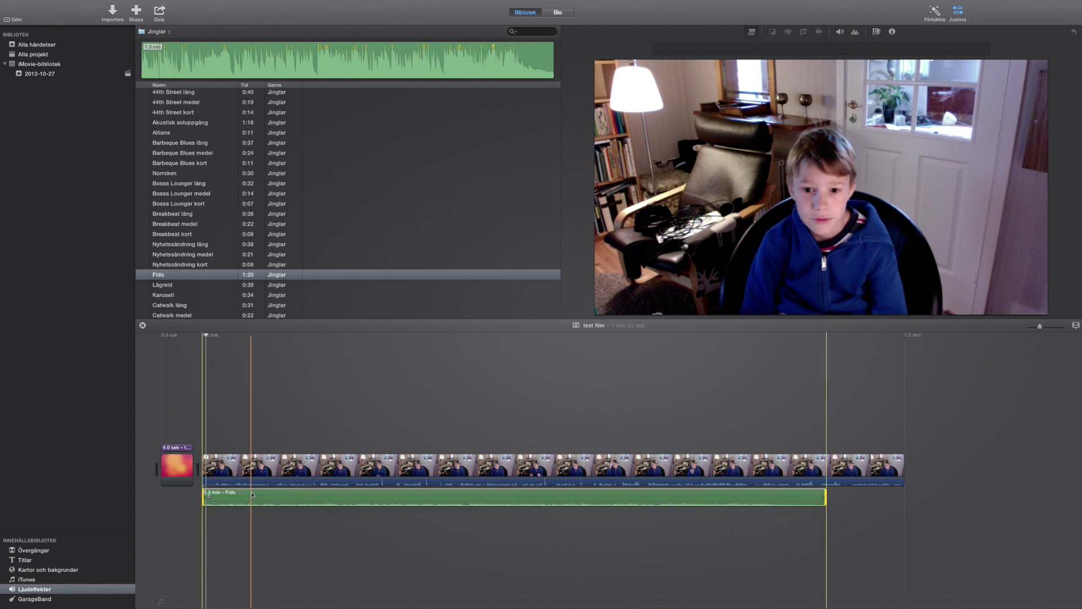
pyautogui.press('Delete')
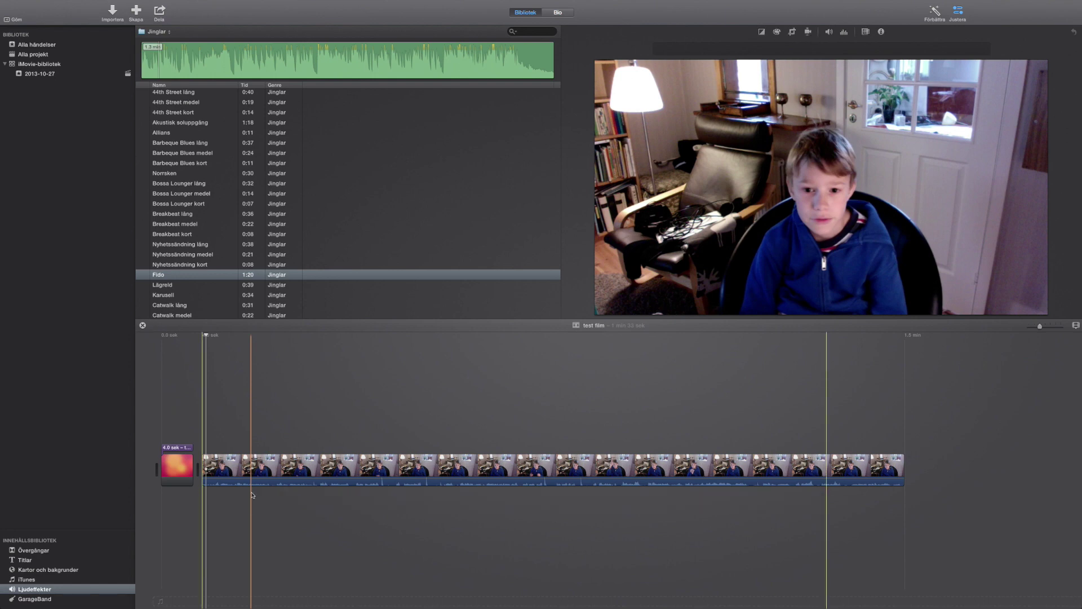
# Step: Split the recording shortly after its start and delete the short opening piece
pyautogui.click(202, 478)
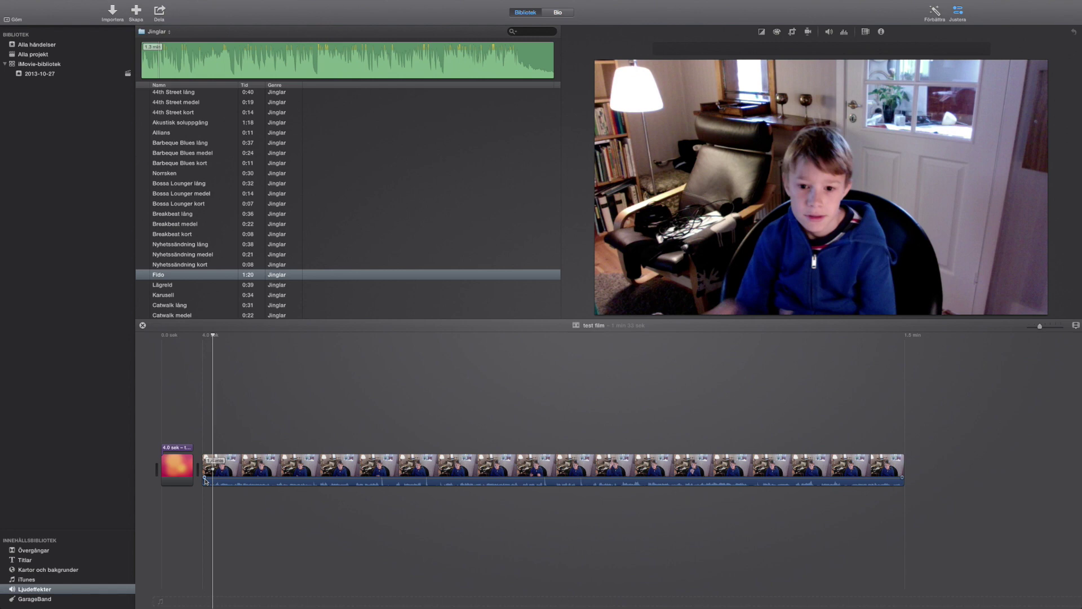
pyautogui.click(206, 481)
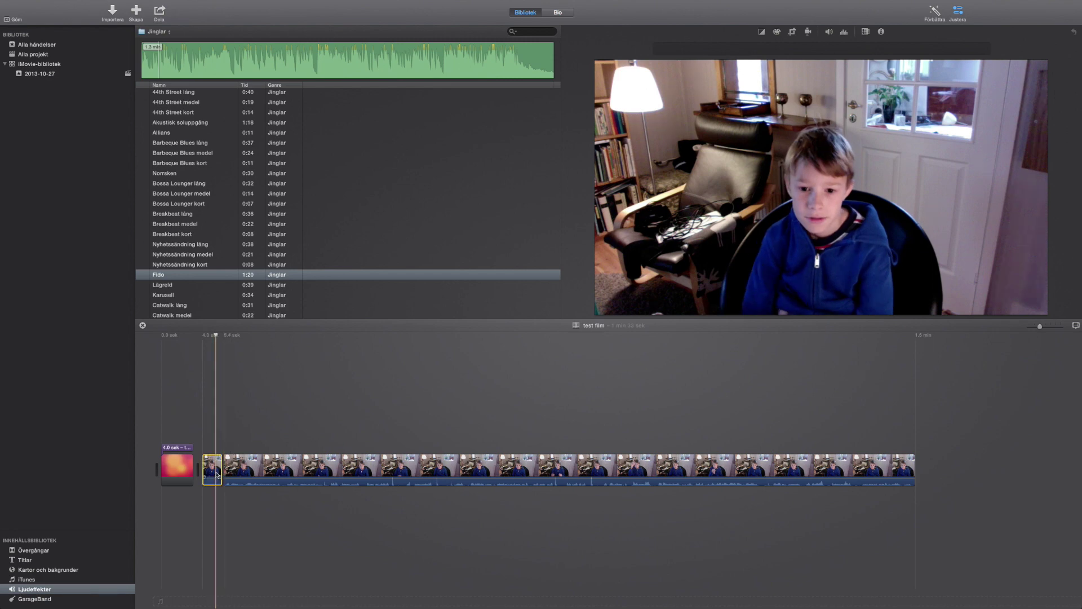
pyautogui.click(217, 475)
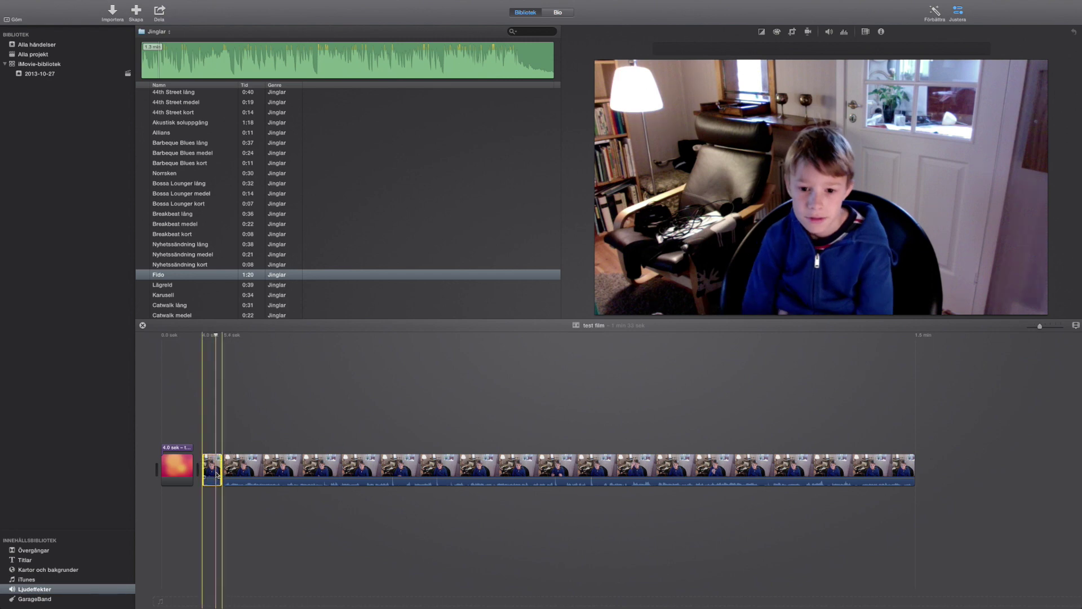
pyautogui.press('Delete')
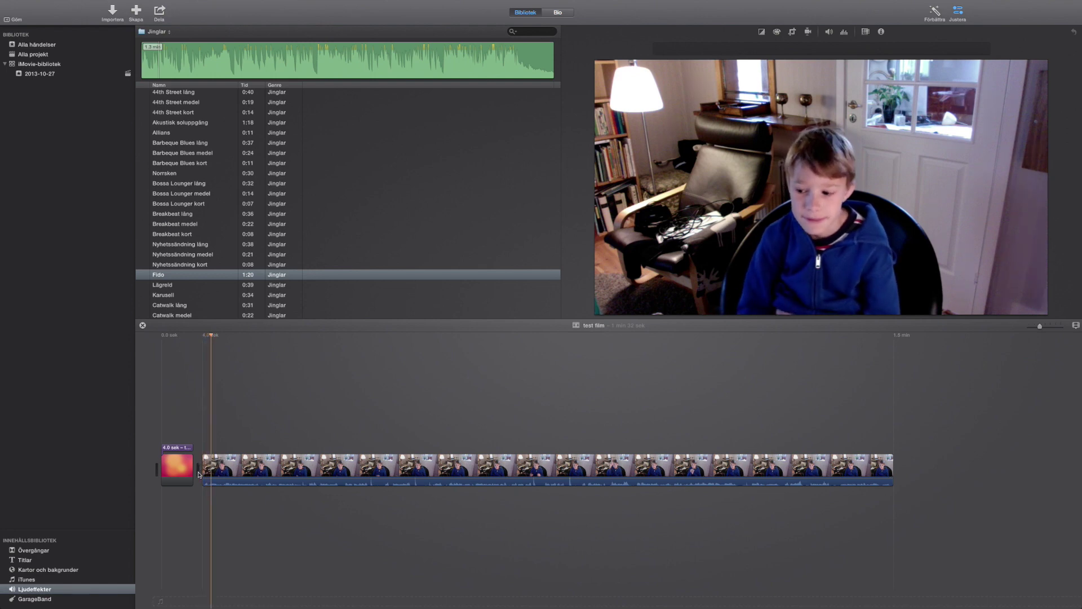
# Step: Add the Fido jingle again under the start of the shortened recording and lower its volume
pyautogui.moveTo(212, 279); pyautogui.dragTo(204, 498)
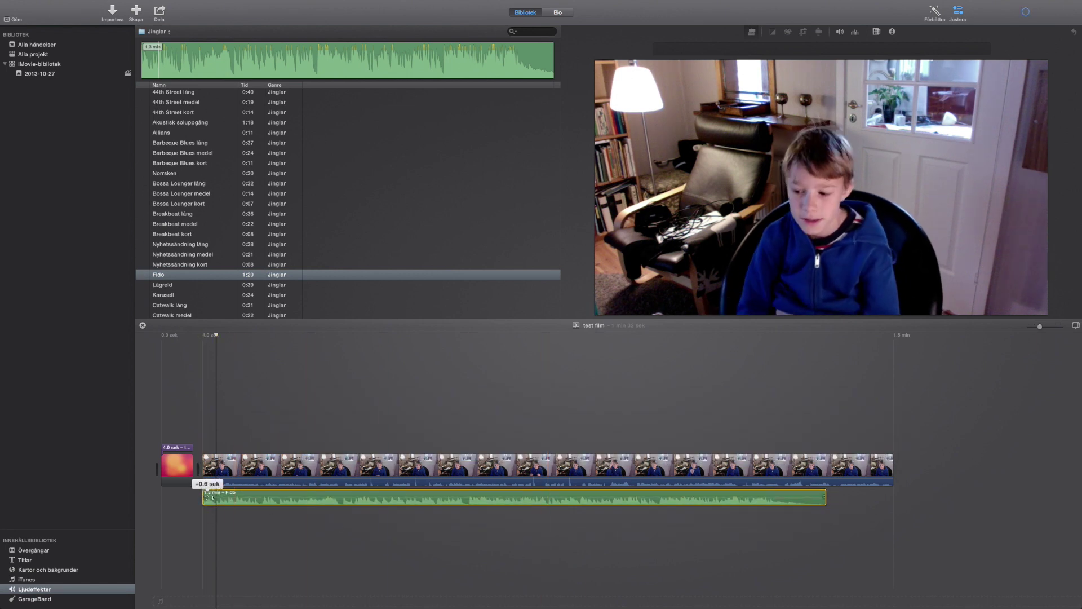
pyautogui.click(163, 477)
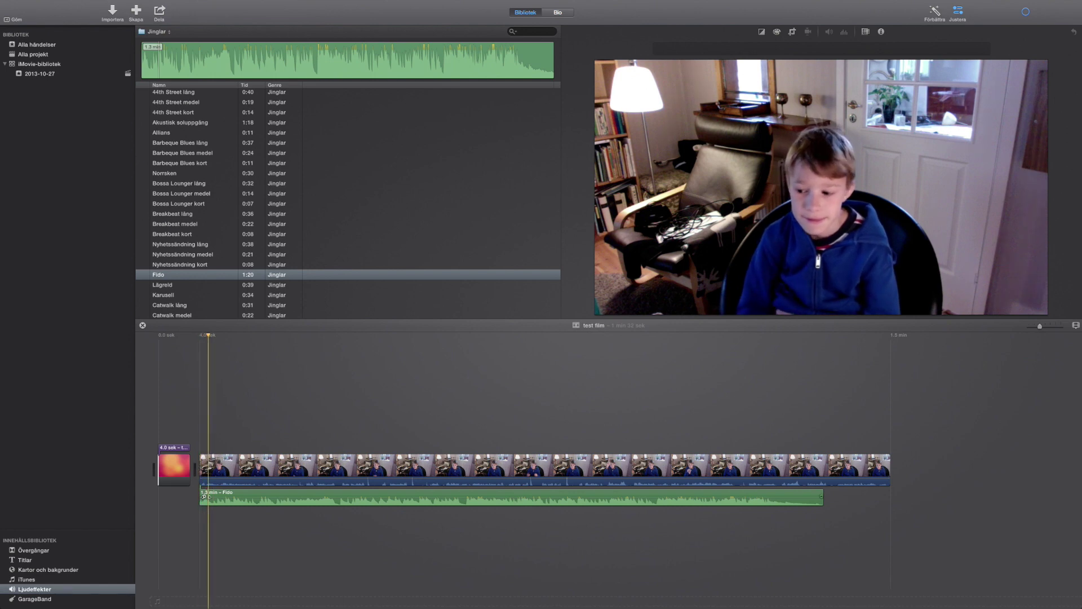
pyautogui.moveTo(212, 496); pyautogui.dragTo(212, 503)
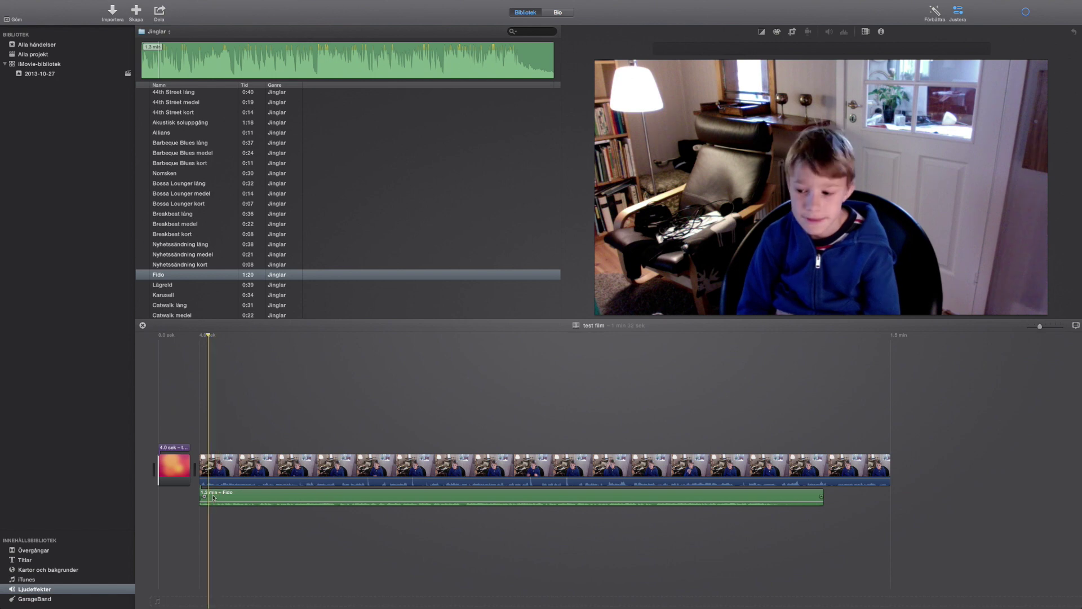
# Step: Trim the Fido music clip to the playhead near the start of the recording
pyautogui.rightClick(213, 497)
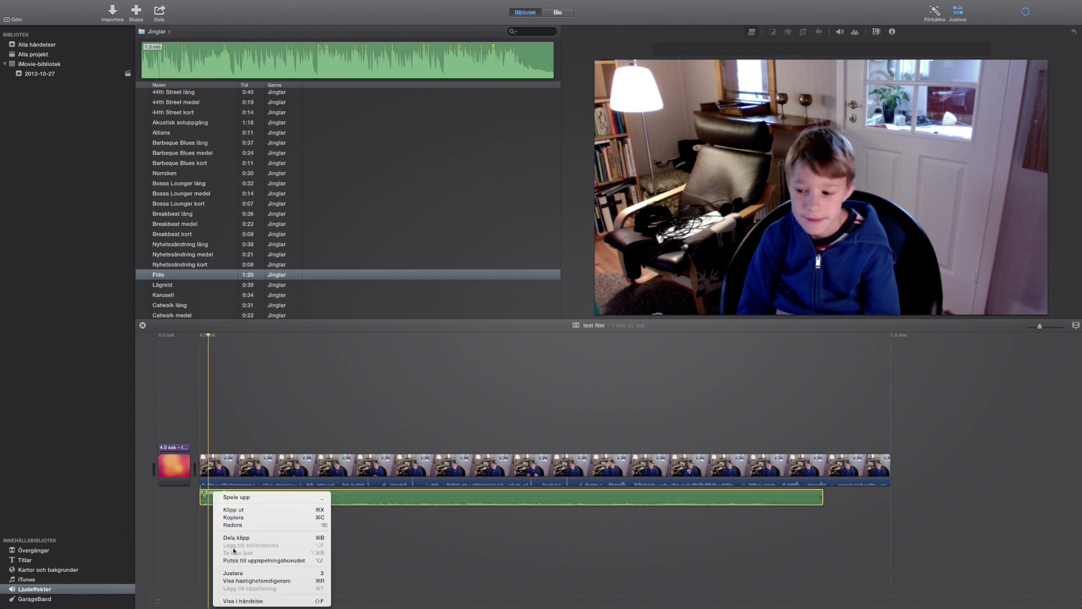
pyautogui.click(267, 560)
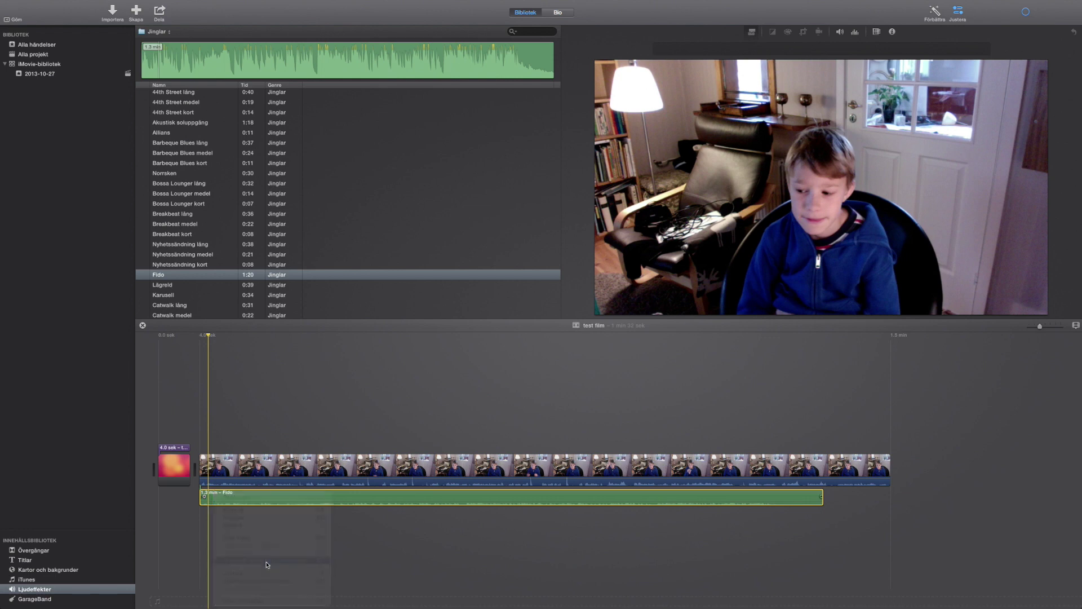
pyautogui.moveTo(216, 497)
pyautogui.mouseDown()
pyautogui.moveTo(193, 497)
pyautogui.moveTo(207, 496)
pyautogui.mouseUp()
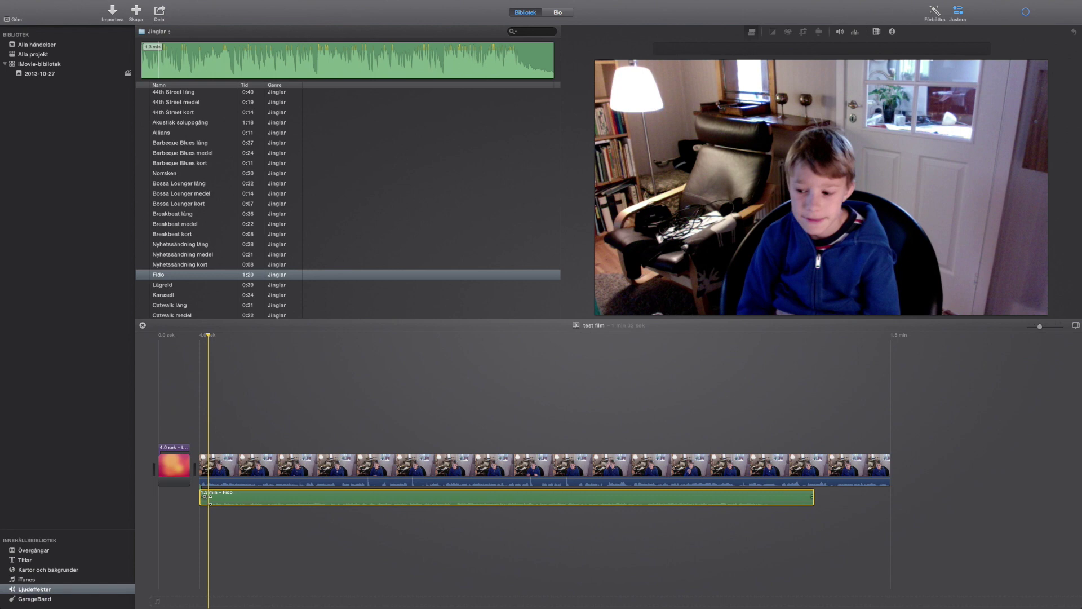
# Step: Hide the adjustment controls and show the speed editor for the Fido music clip
pyautogui.rightClick(213, 495)
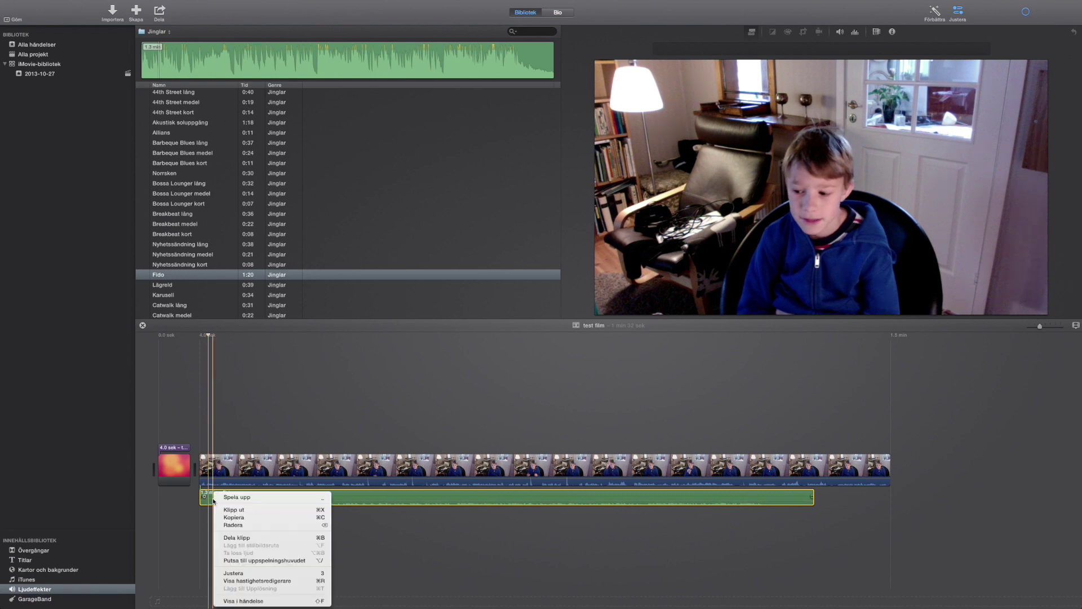
pyautogui.click(229, 573)
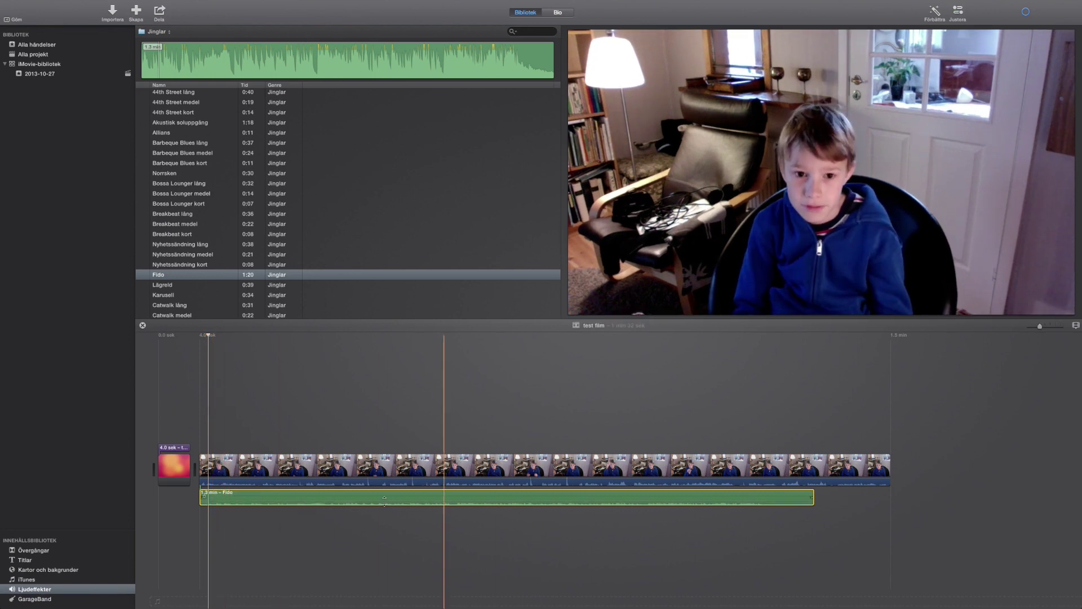
pyautogui.rightClick(224, 498)
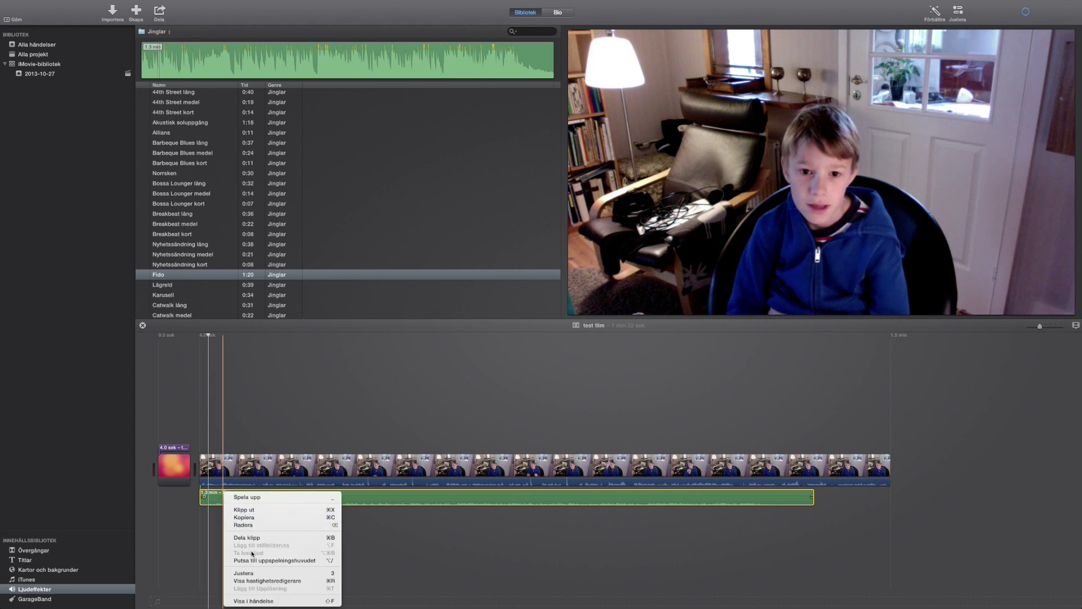
pyautogui.click(254, 581)
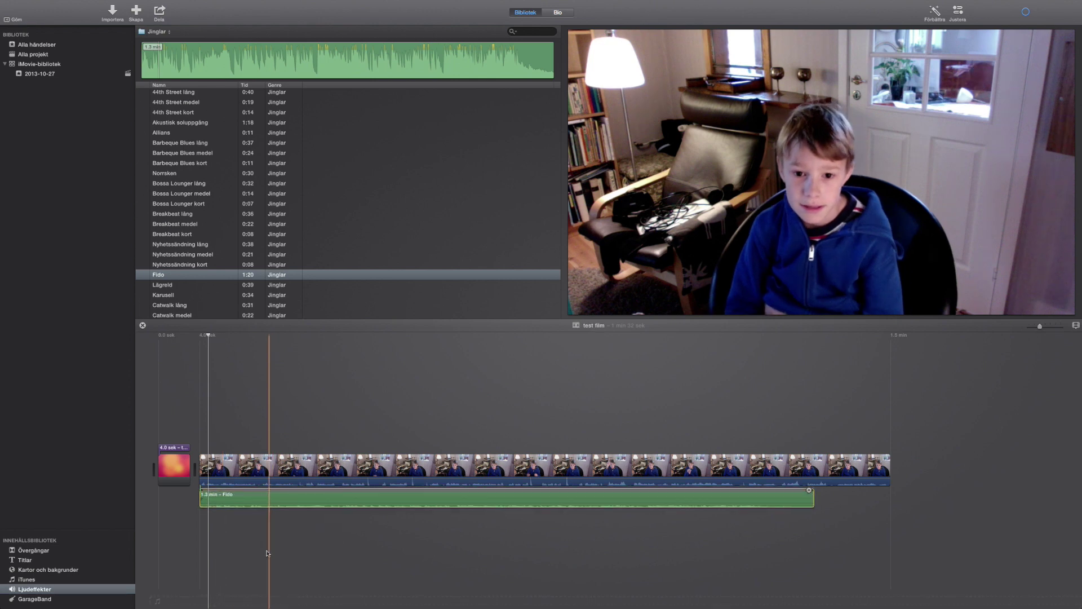